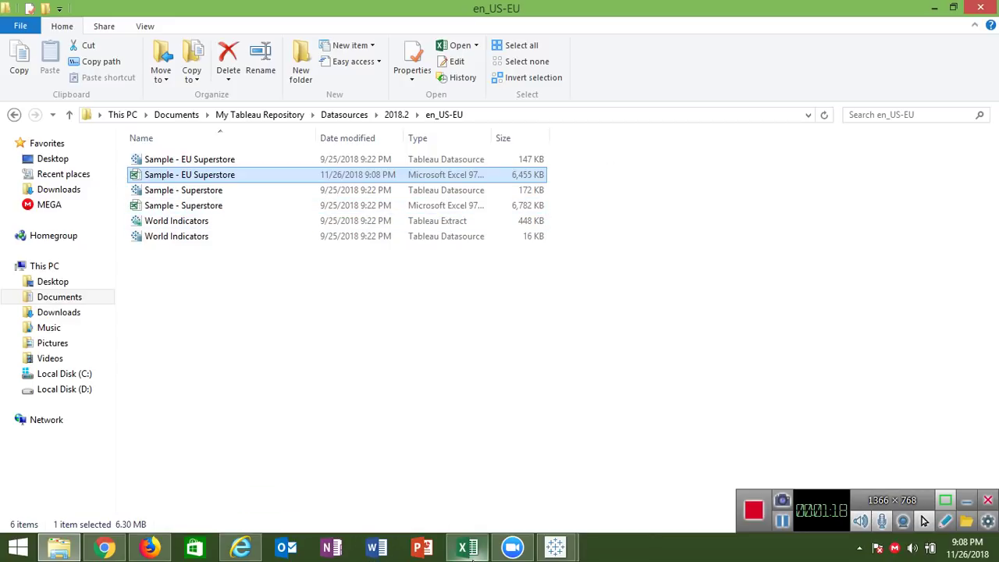
- Switch to the Sample - EU Superstore workbook in Excel and check how many rows the Orders data spans
left_click(468, 550)
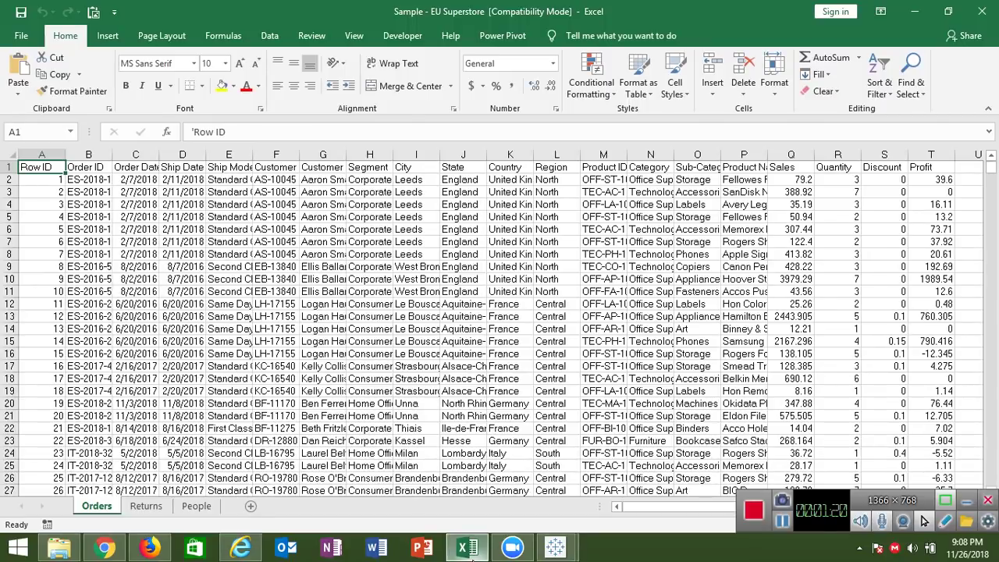
key("Down")
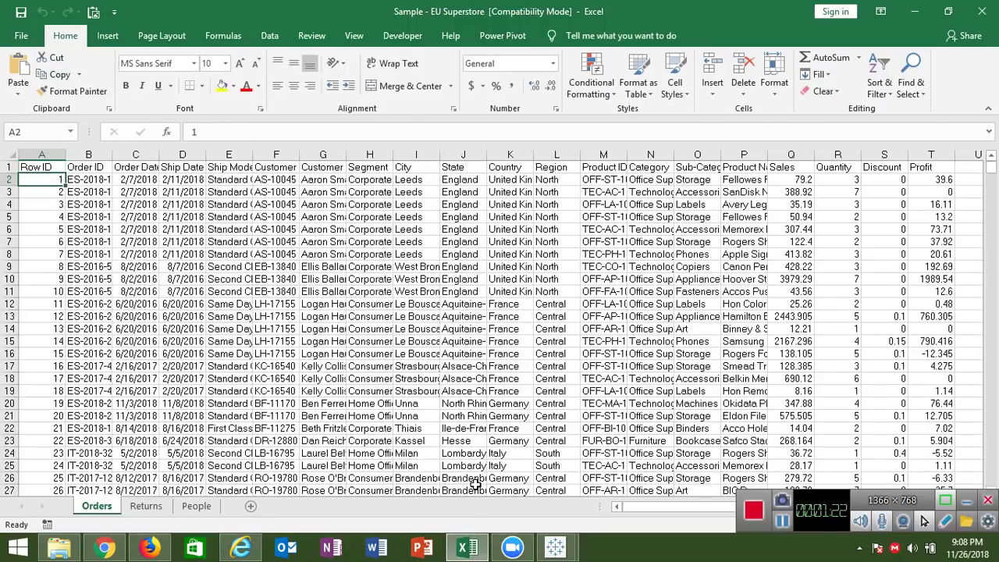
key("ctrl+Down")
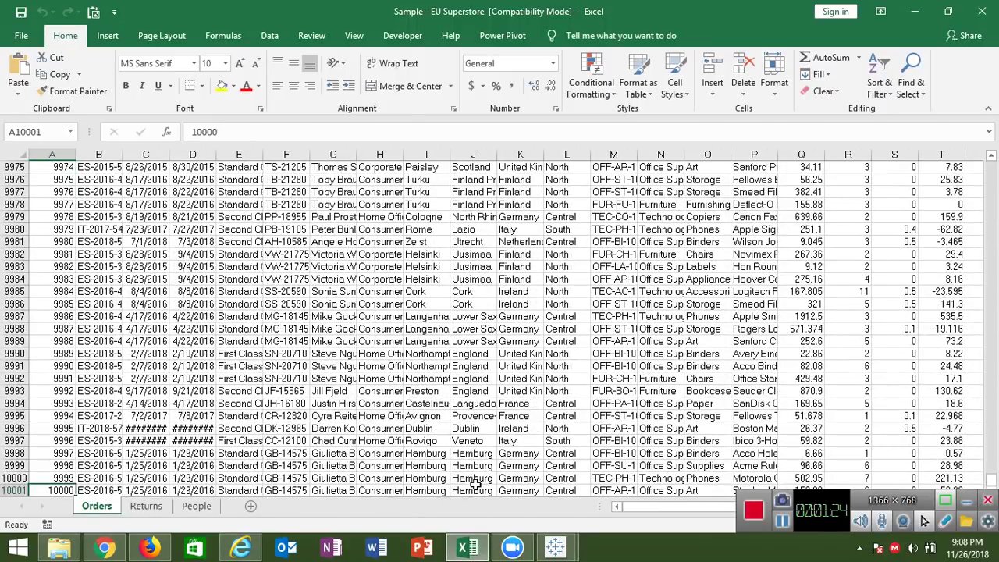
key("ctrl+Up")
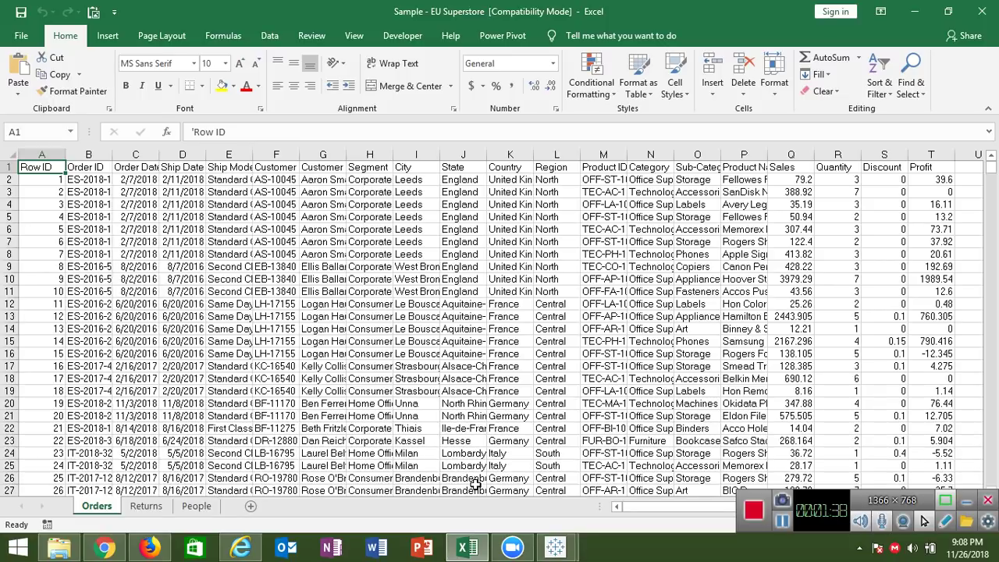
- Examine the column headers across the first row of the Orders sheet, from Row ID through Profit
key("Right")
key("Right")
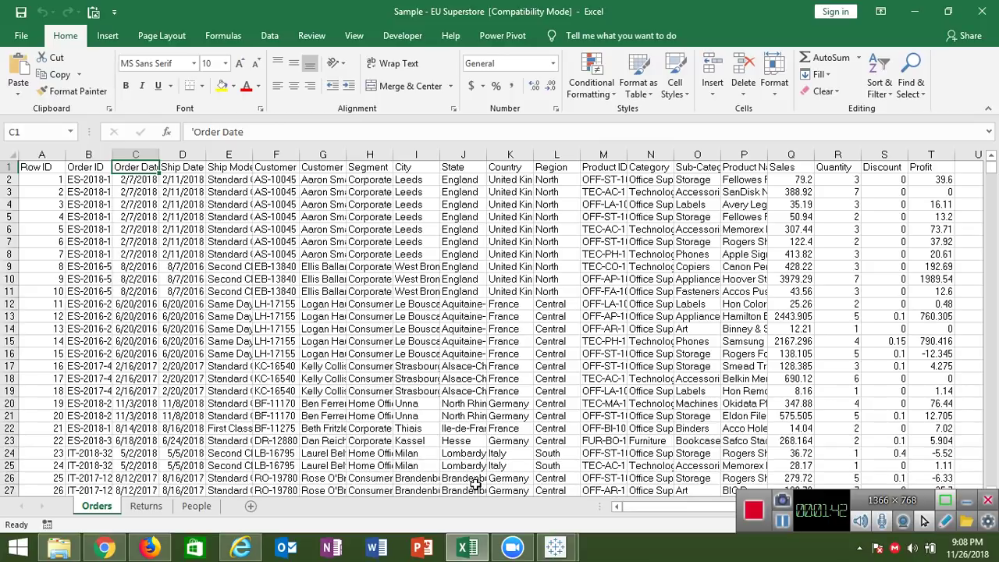
key("Right")
key("Right")
key("Right")
key("Right")
key("Right")
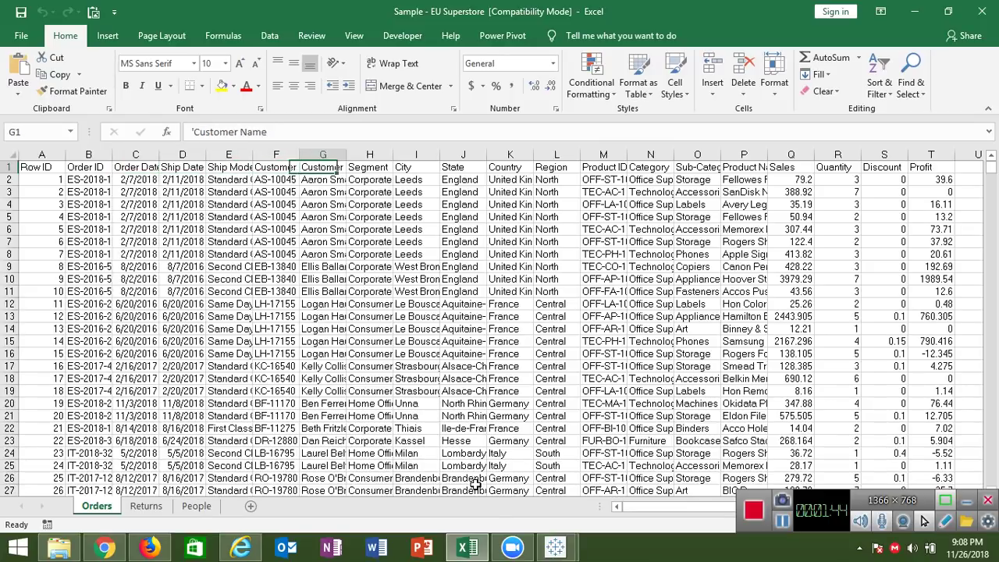
key("ctrl+Right")
key("Right")
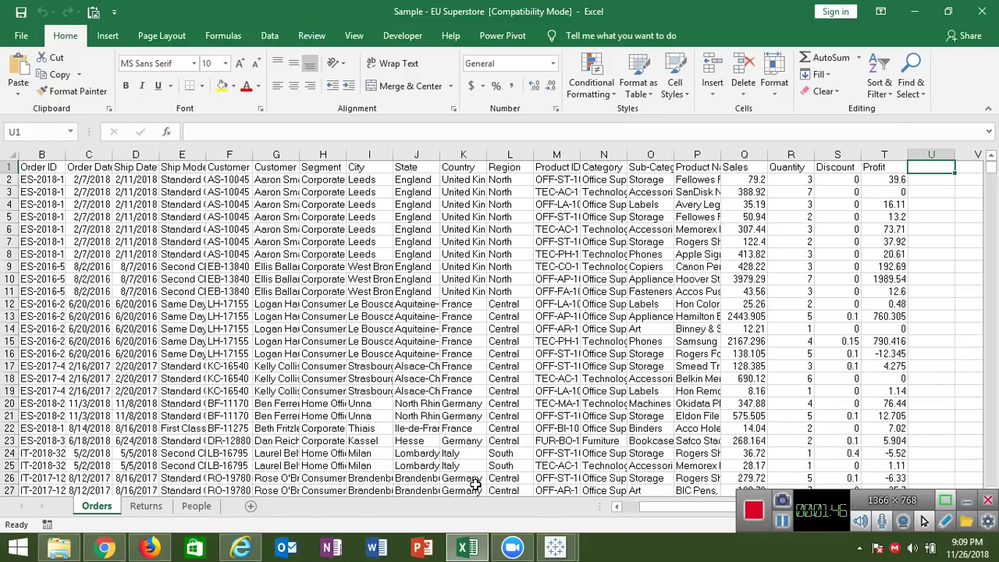
key("Left")
key("Left")
key("Left")
key("Left")
key("Right")
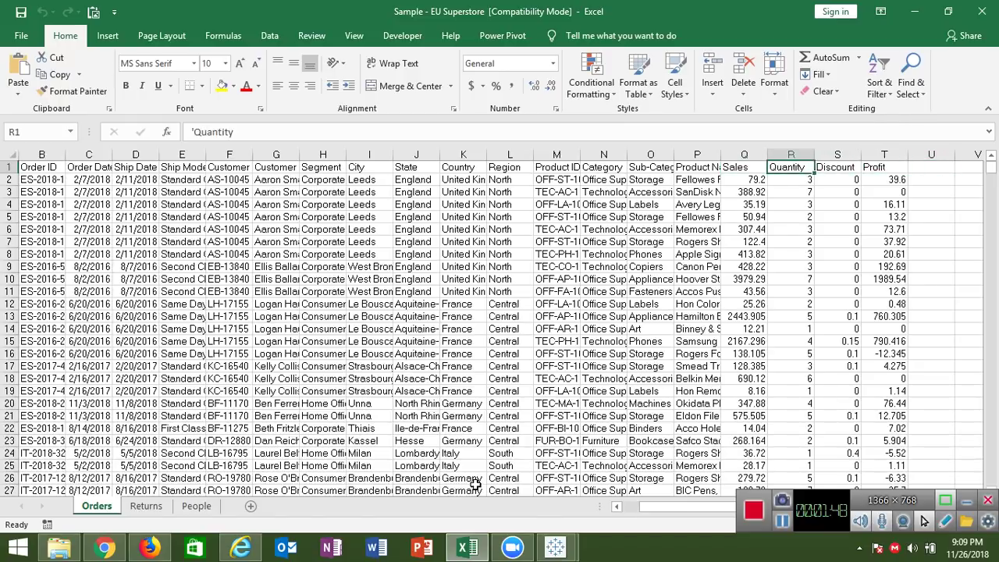
key("Right")
key("Right")
key("Left")
key("Left")
key("Left")
key("Left")
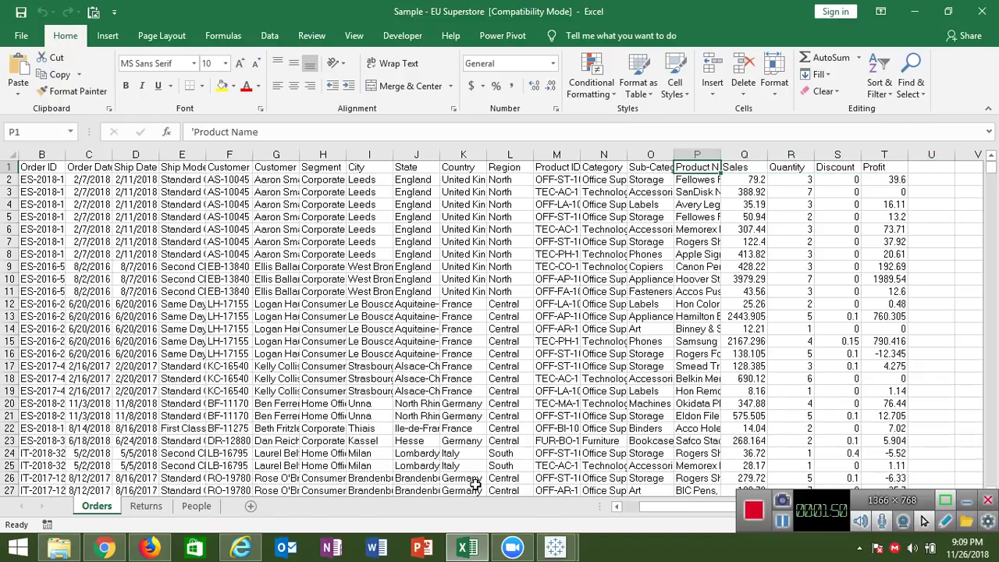
key("Left")
key("Left")
key("Left")
key("Left")
key("Left")
key("Left")
key("Left")
key("Left")
key("Left")
key("Left")
key("Left")
key("Left")
key("Left")
key("Left")
key("Left")
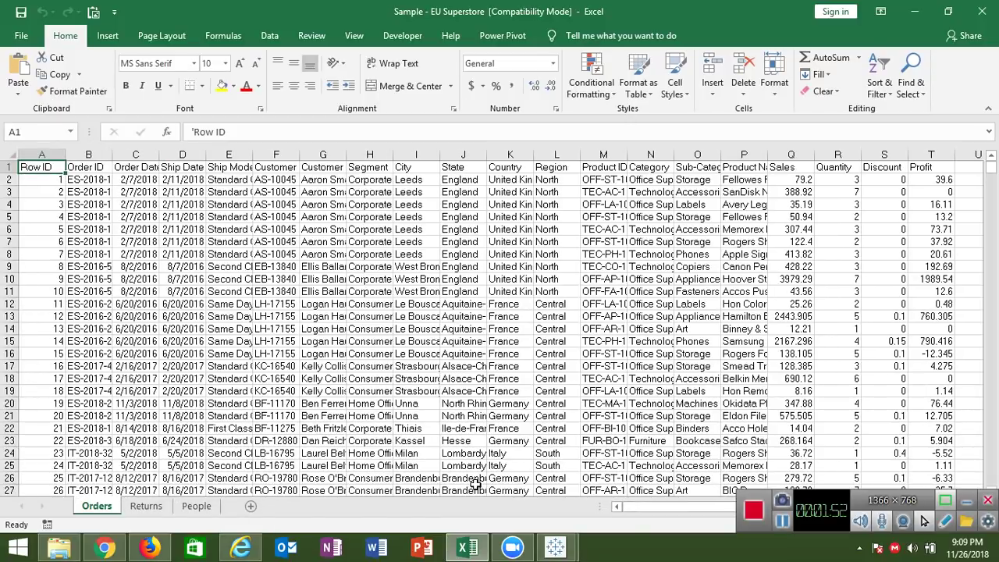
- Review the contents of the Returns and People sheets, including the Order ID column of Returns
left_click(161, 509)
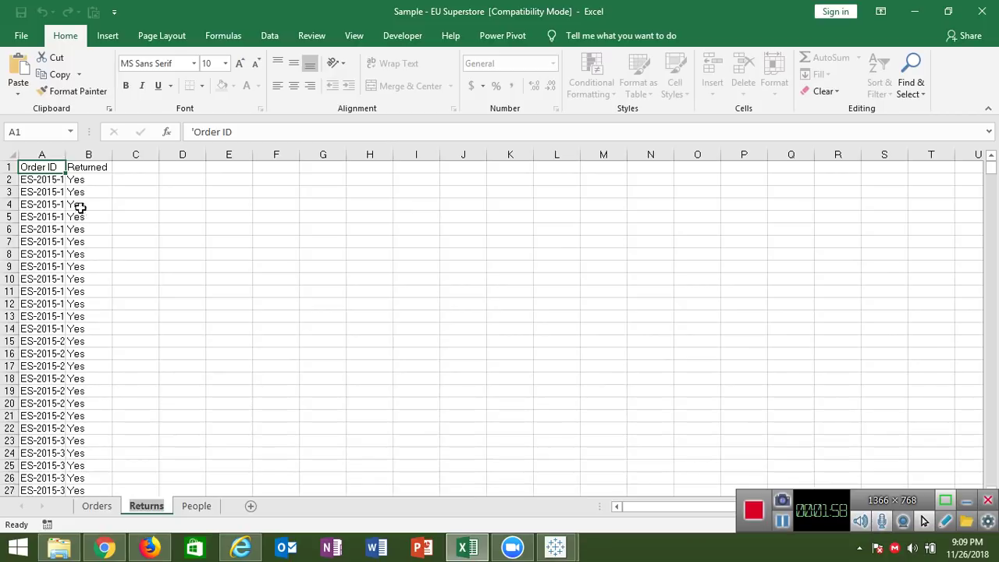
left_click(55, 158)
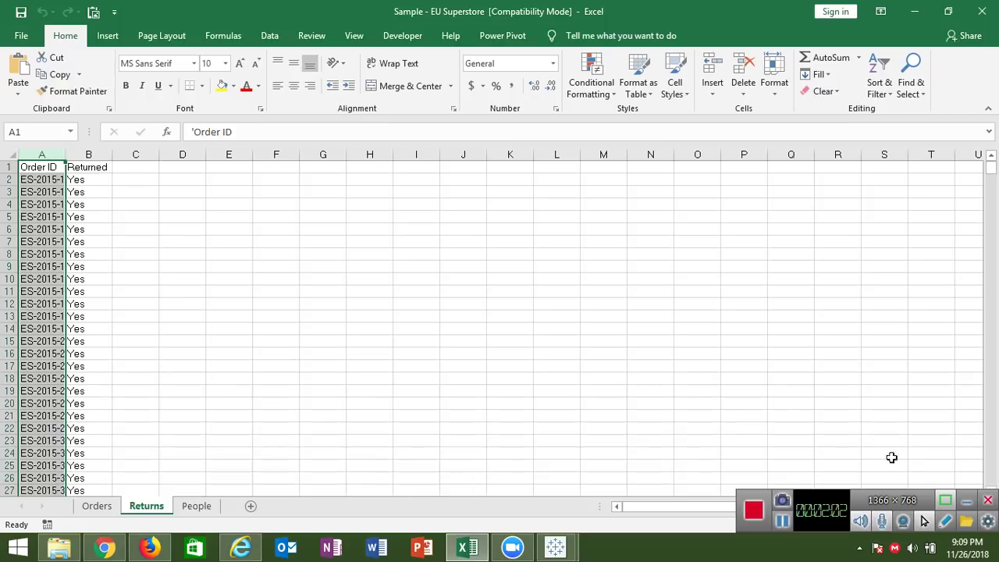
left_click(819, 418)
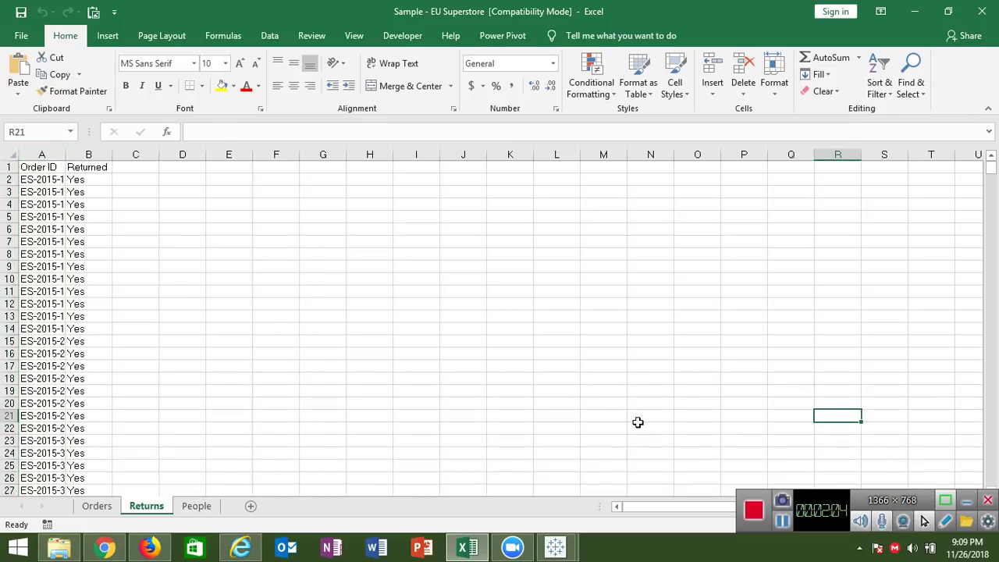
left_click(195, 509)
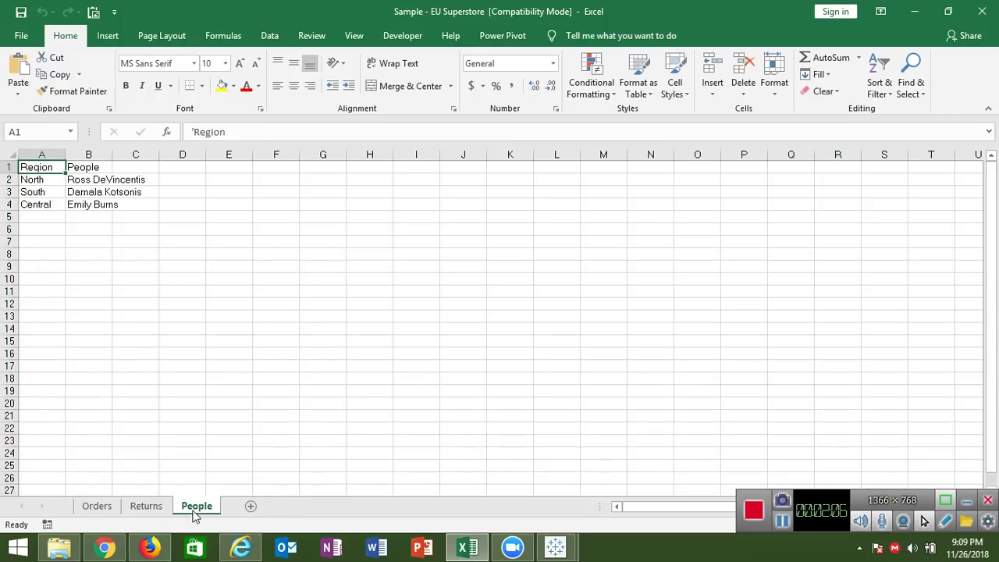
left_click(146, 509)
- Create a PivotTable from the Orders data on a new worksheet, with Region as rows and the sum of Sales as values
left_click(110, 505)
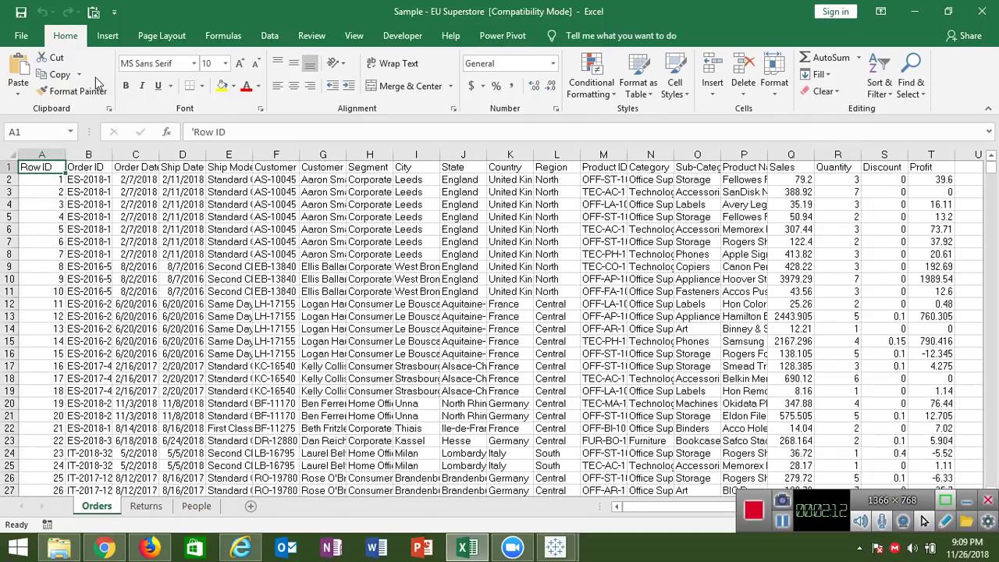
left_click(104, 37)
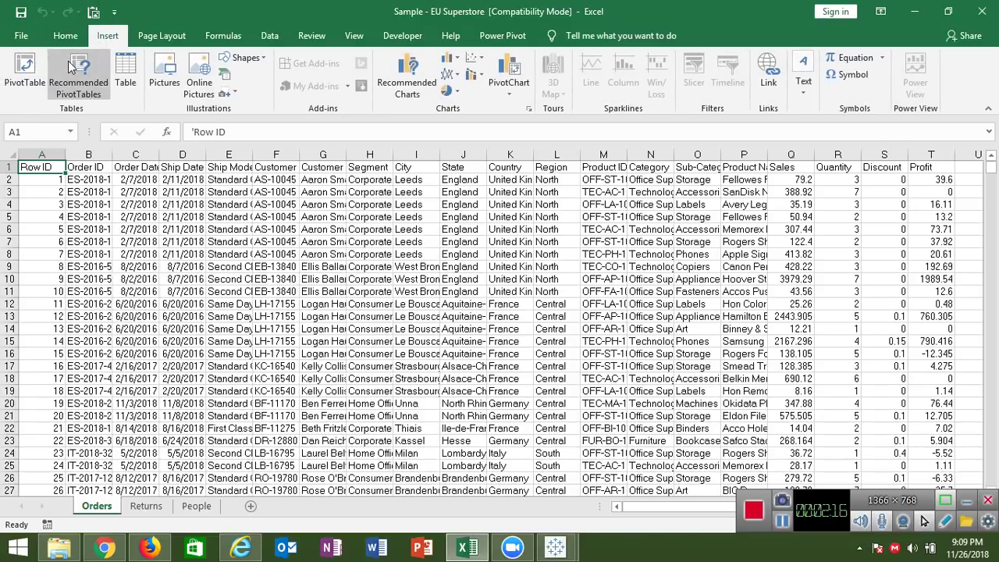
left_click(39, 82)
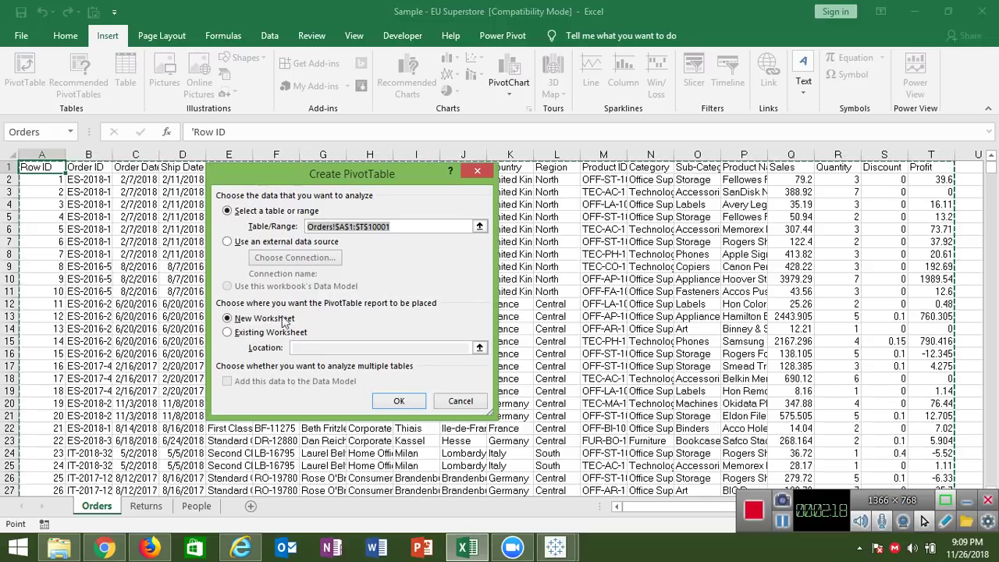
left_click(392, 402)
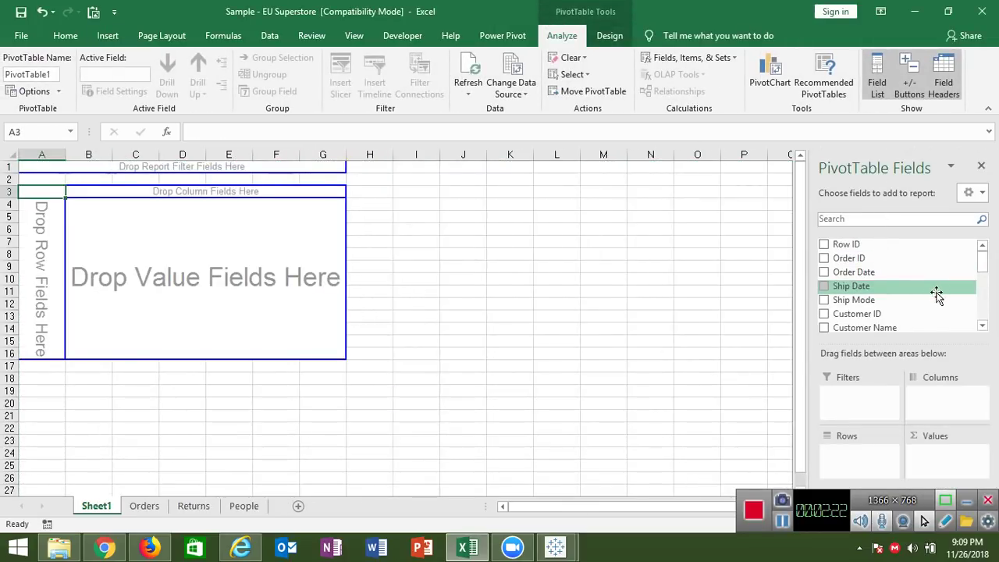
left_click_drag(982, 271, 947, 454)
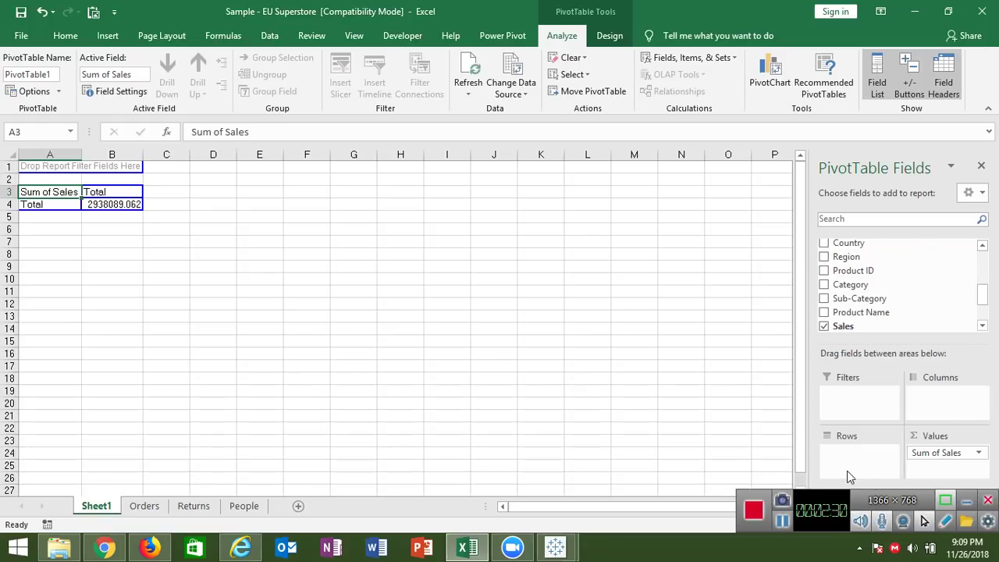
left_click_drag(857, 258, 853, 458)
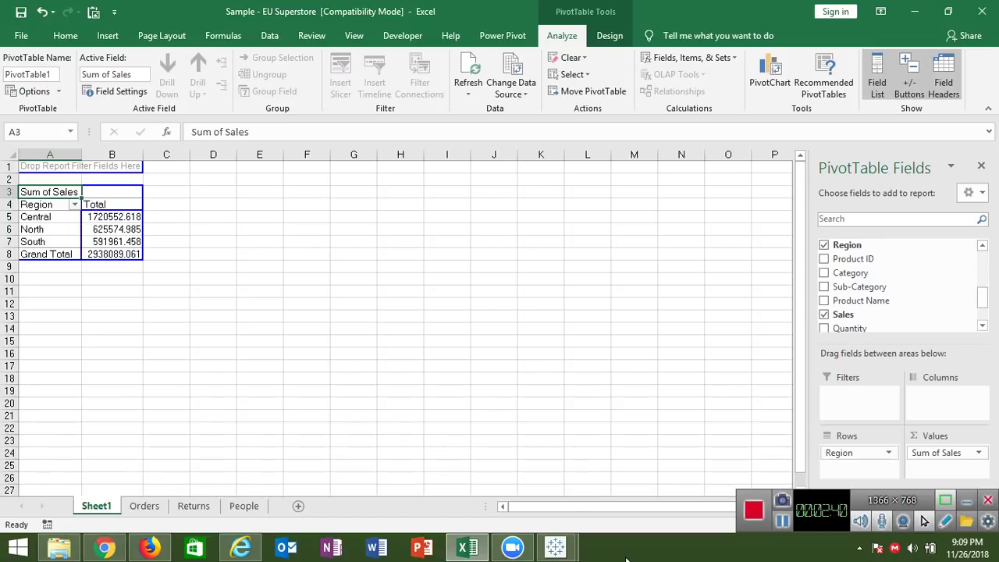
- View the Book2 workbook in Tableau and select the Sample - EU Superstore Tableau Datasource file in File Explorer's en_US-EU folder
mouse_move(562, 537)
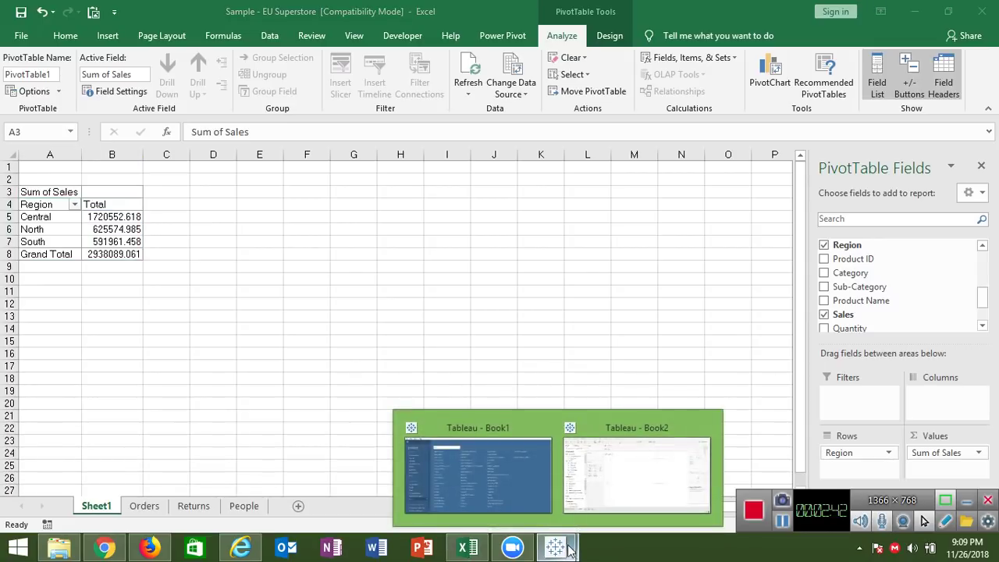
left_click(602, 502)
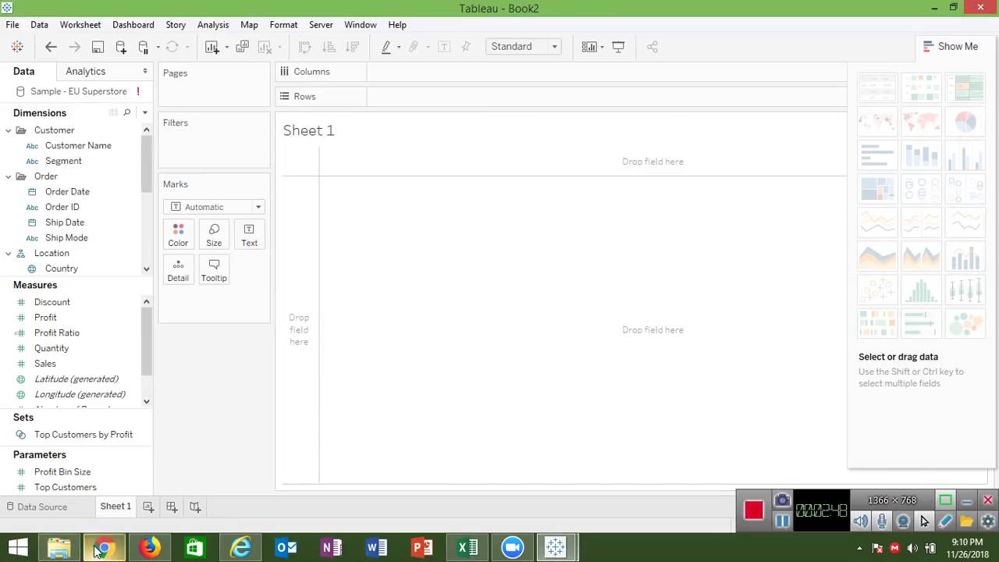
left_click(68, 552)
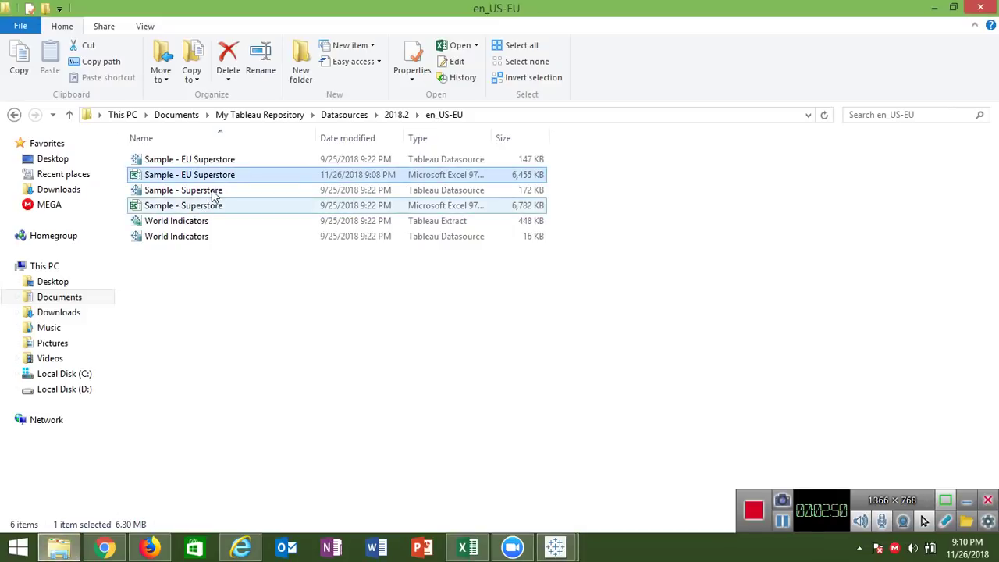
left_click(226, 163)
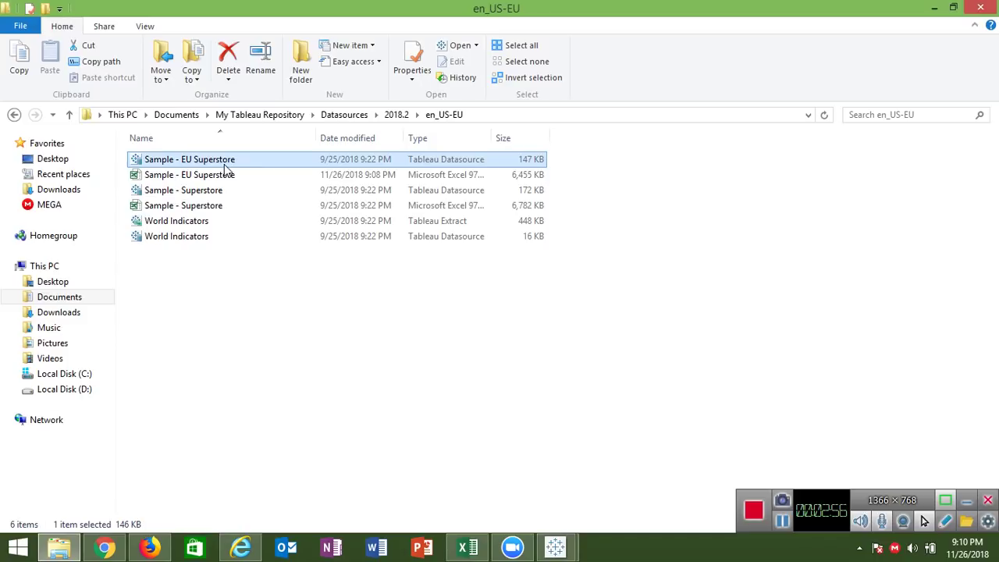
- Switch to Tableau, review the server connectors listed on Book1's Connect page, and minimize that window
mouse_move(555, 548)
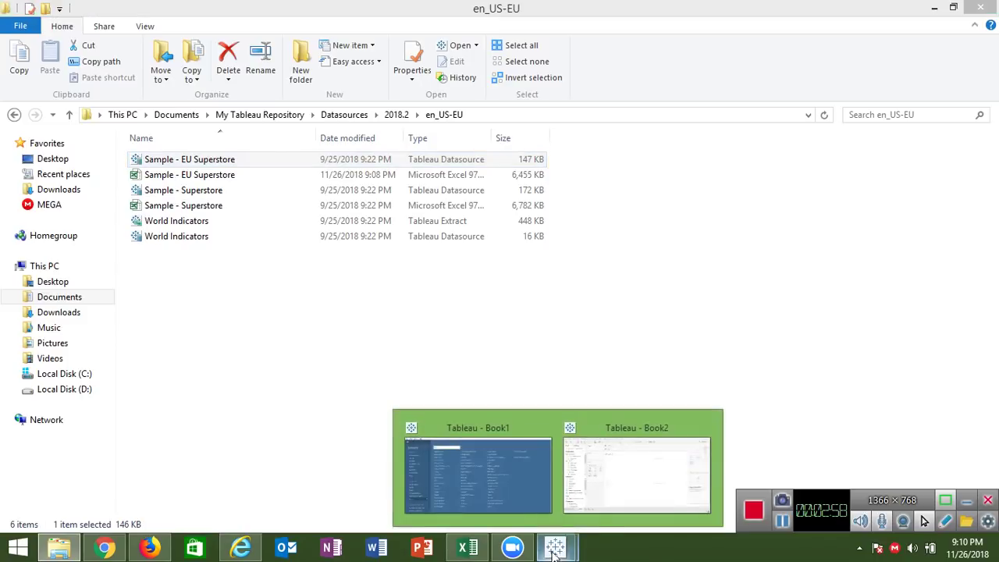
left_click(607, 509)
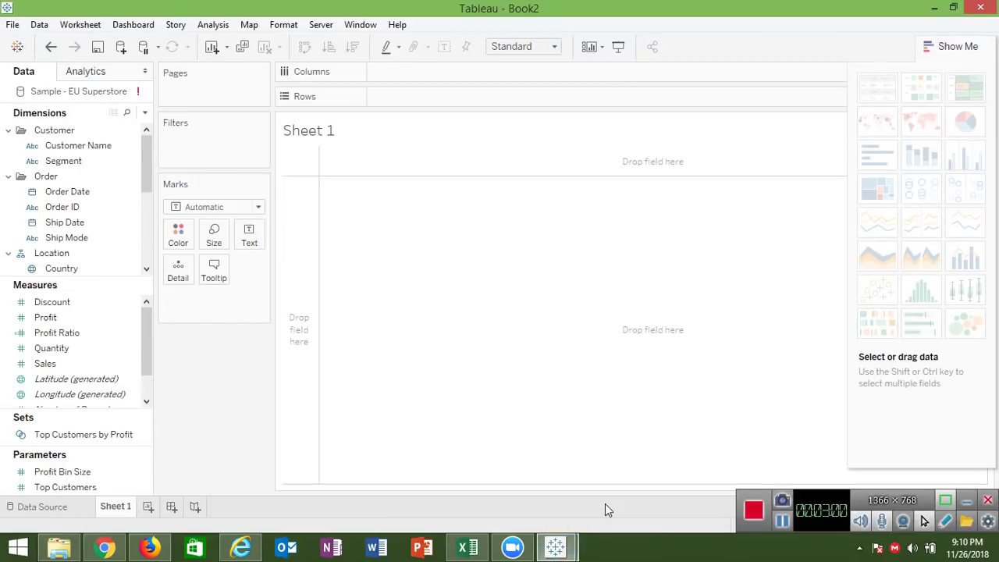
mouse_move(555, 548)
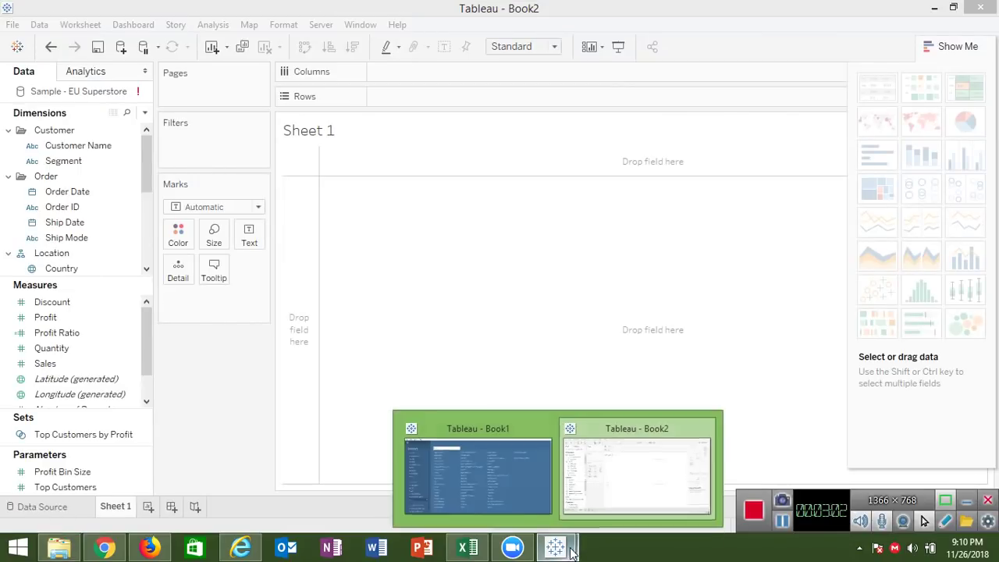
left_click(529, 510)
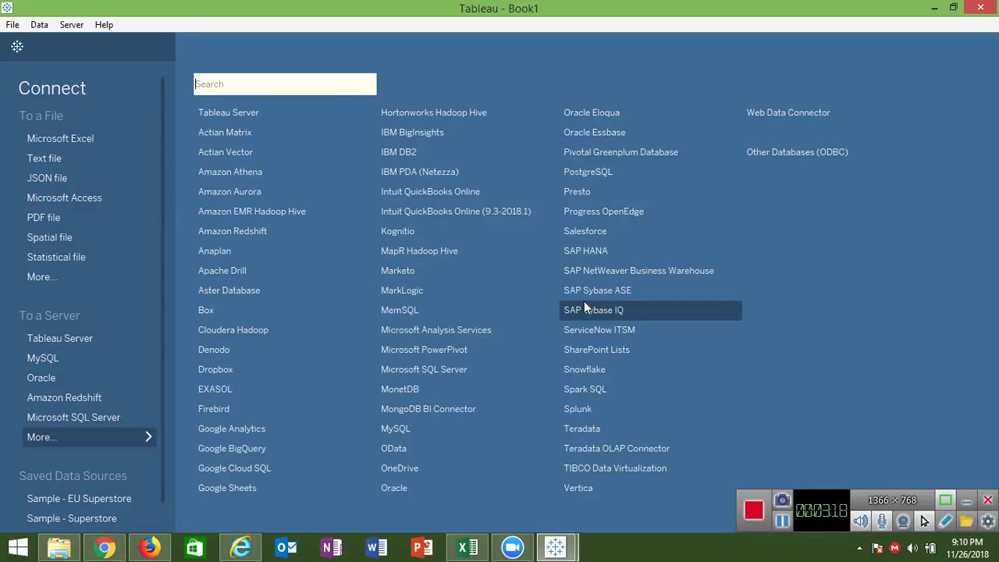
left_click(931, 11)
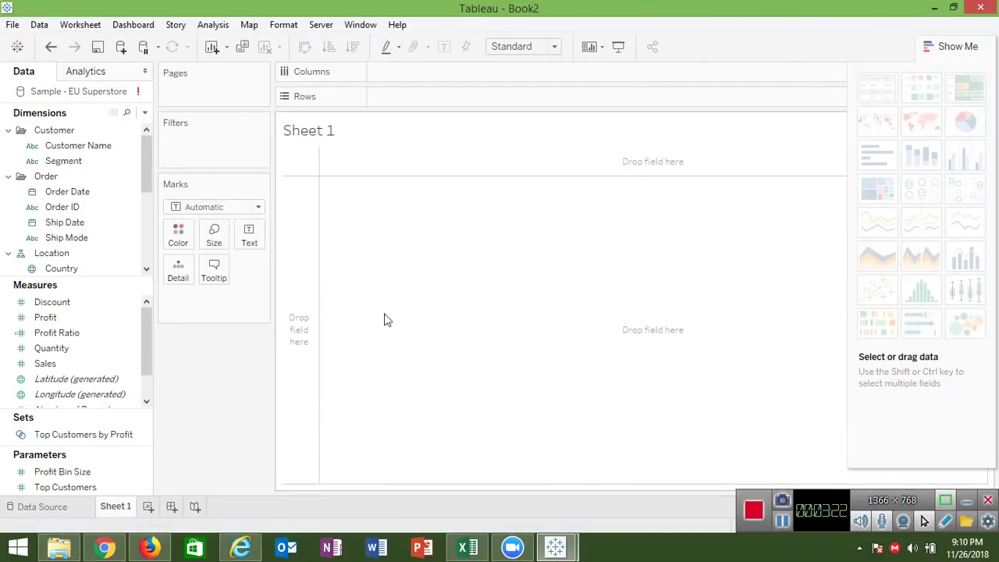
- Switch to Excel and review the sales-by-region PivotTable on Sheet1, selecting the North region's total
left_click(459, 549)
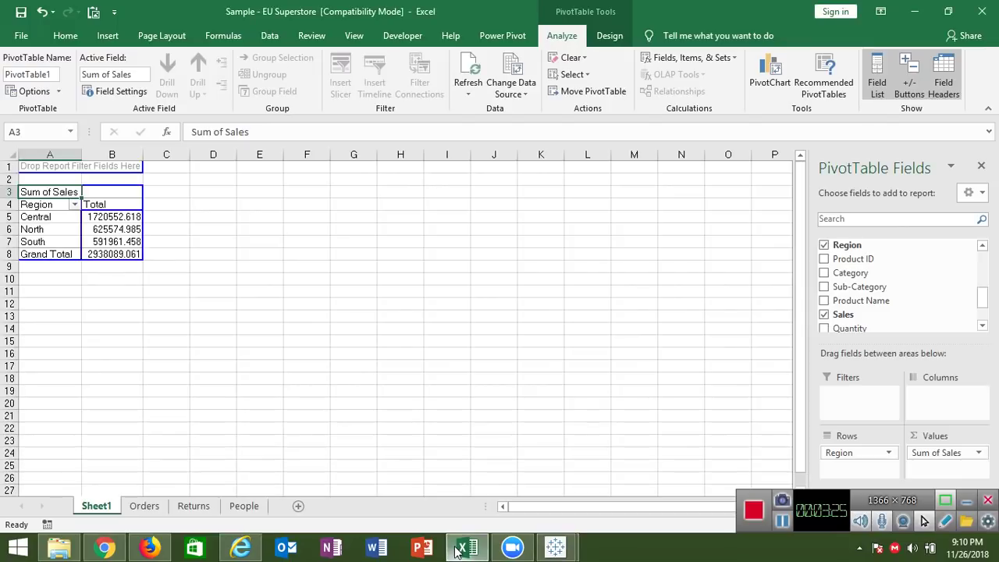
left_click(163, 494)
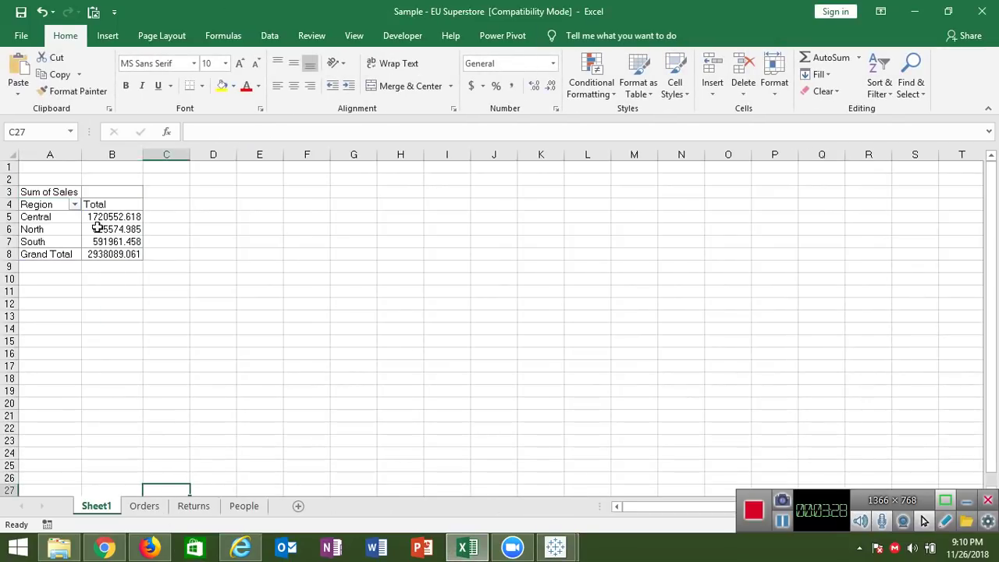
left_click(97, 228)
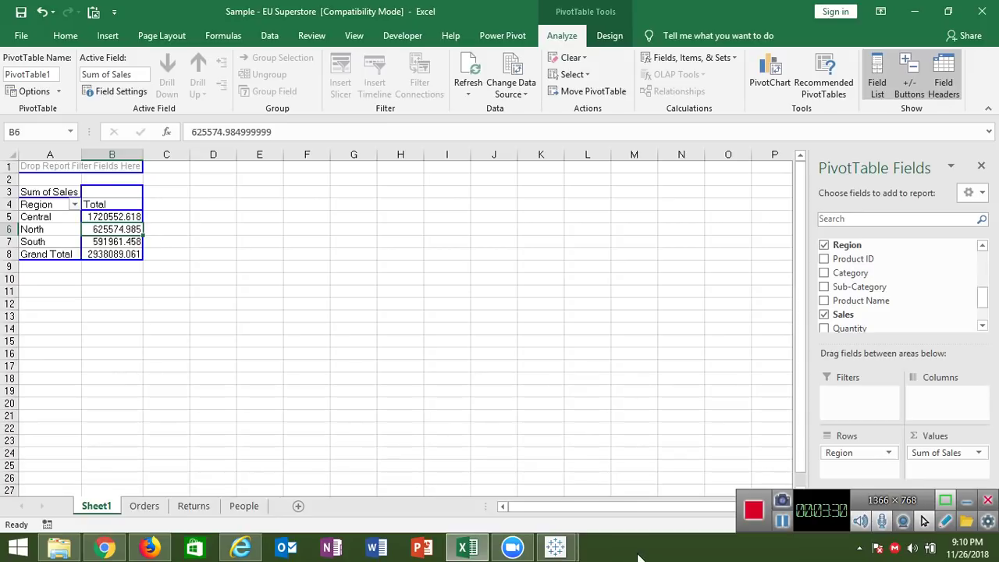
- Switch to Tableau's Book2 and examine the Dimensions and Measures, selecting the Discount measure and the Order Date dimension
mouse_move(567, 554)
left_click(602, 508)
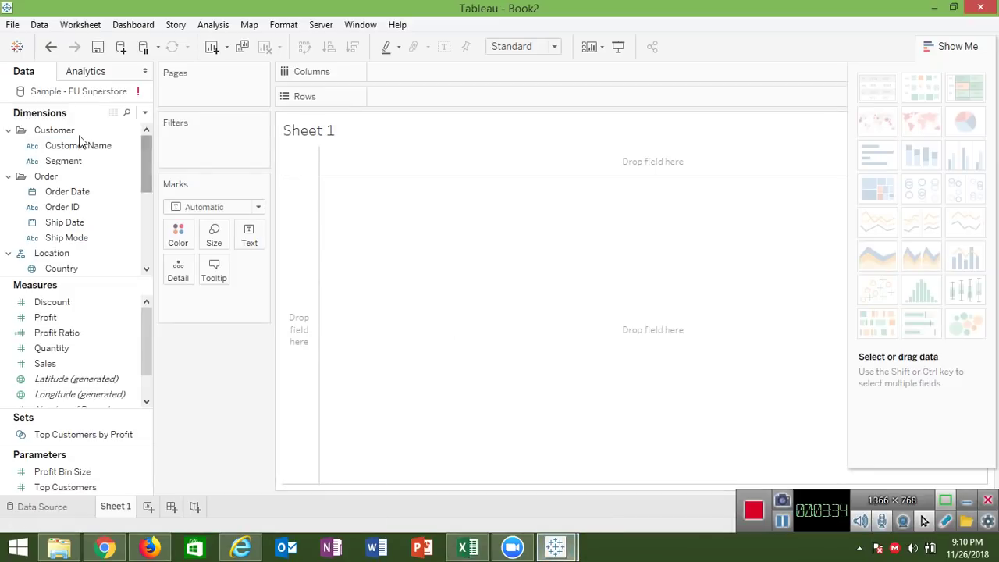
left_click(30, 304)
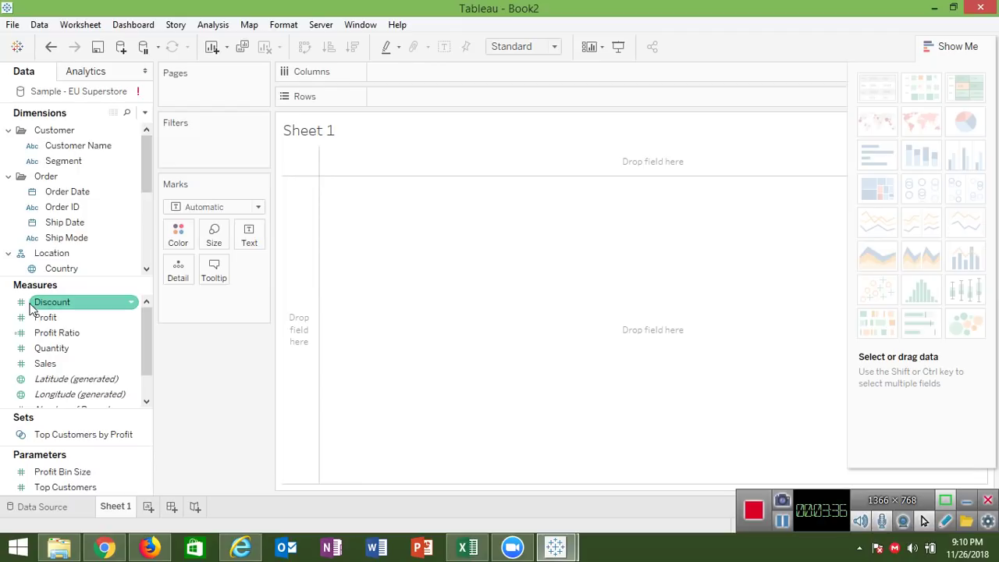
left_click(54, 192)
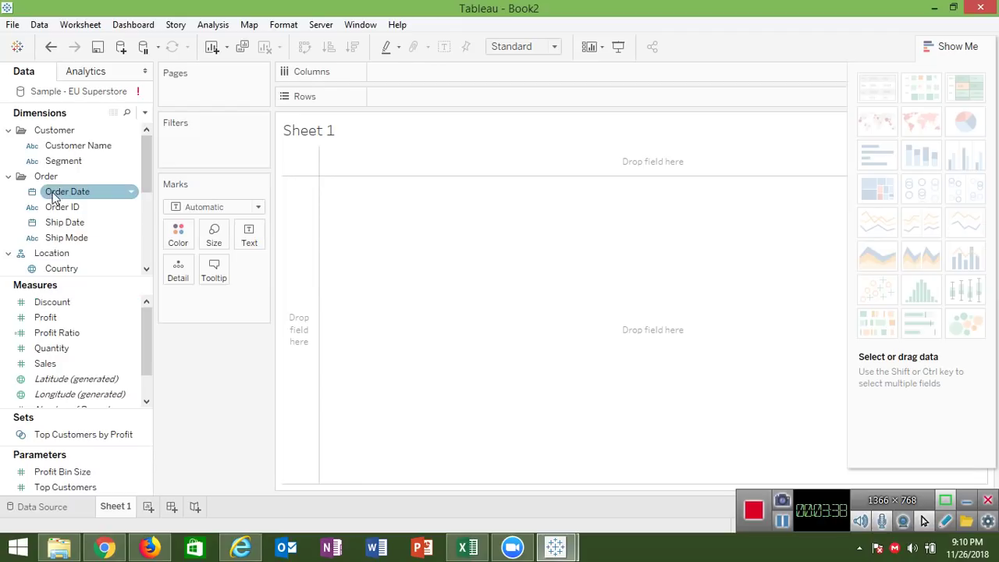
- Try to place the Sales measure in the Sheet 1 view, choose to edit the connection information, and return to the sheet
left_click(78, 205)
left_click(118, 237)
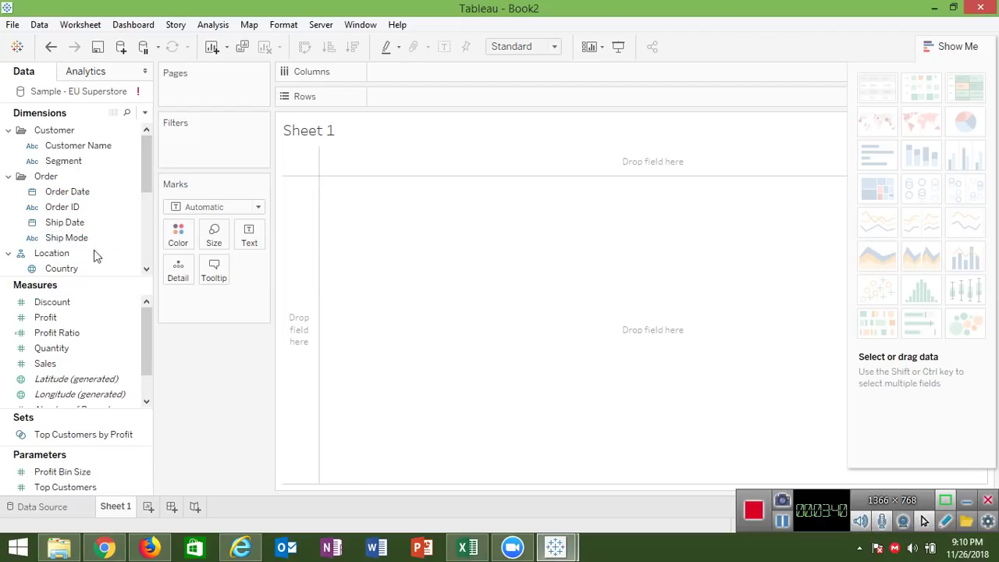
left_click(118, 270)
left_click(132, 332)
left_click(96, 319)
left_click(71, 361)
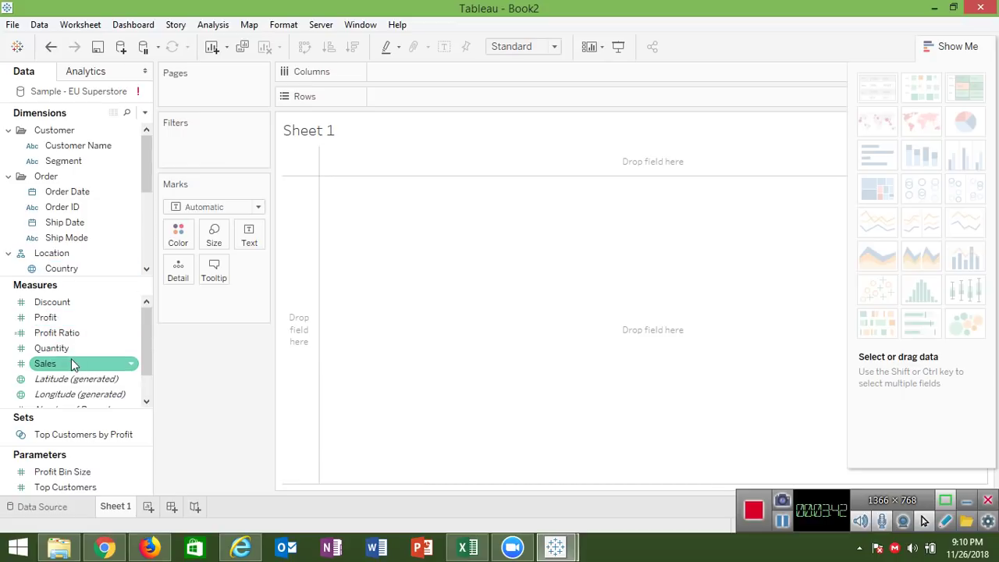
left_click_drag(70, 361, 410, 414)
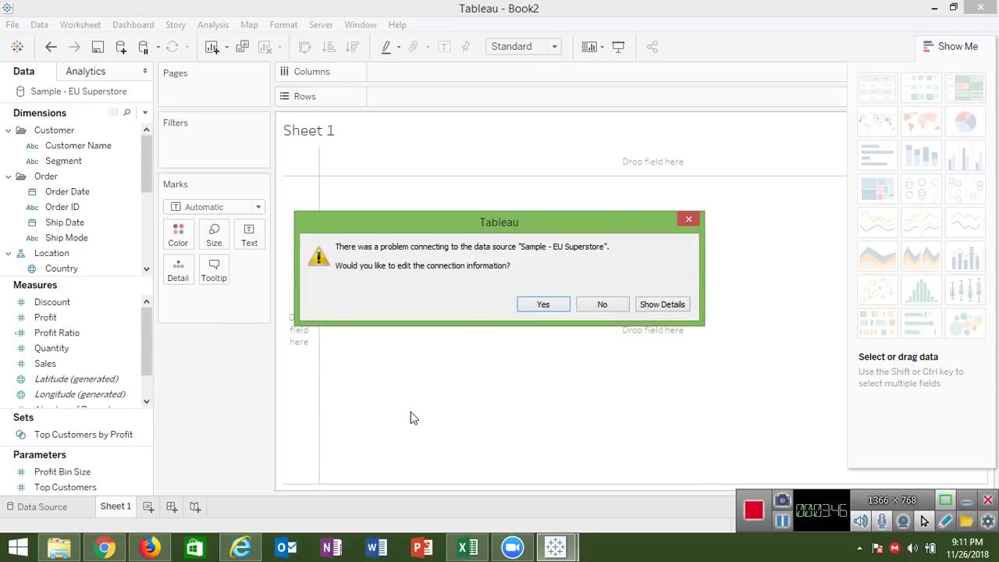
left_click(547, 305)
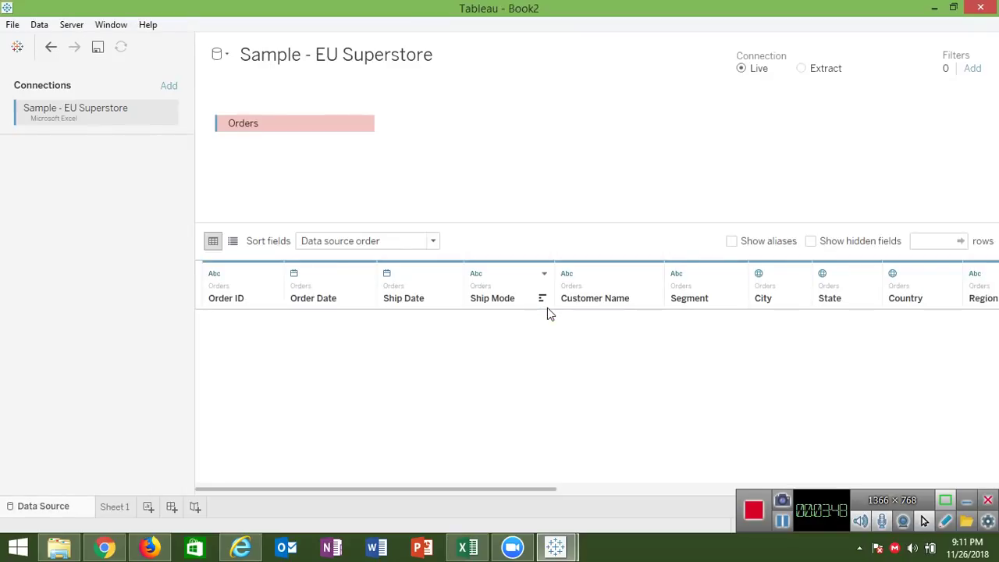
left_click(116, 507)
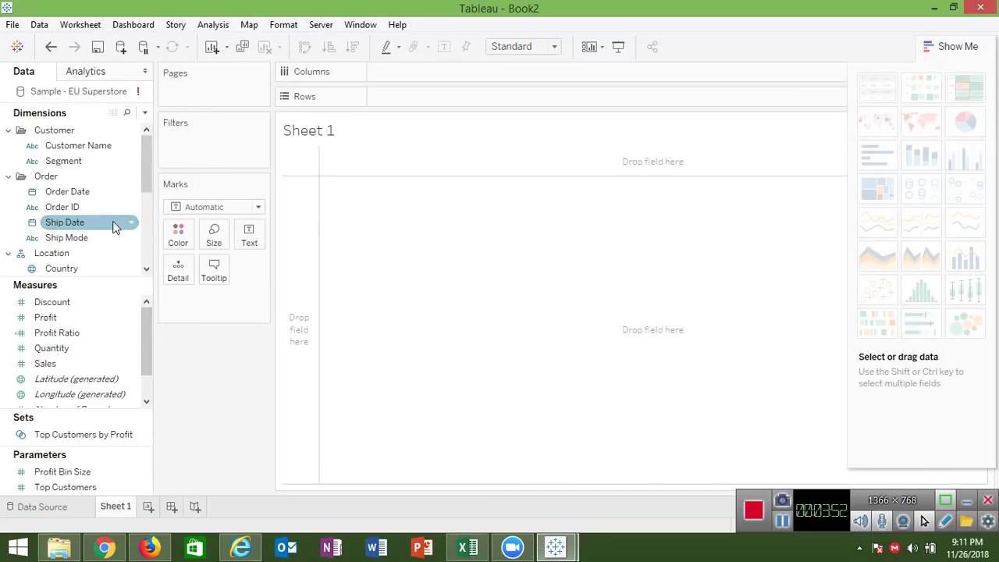
- Examine the Sample - EU Superstore dimensions from Customer Name down to Measure Names and return to the start of the list
left_click(84, 148)
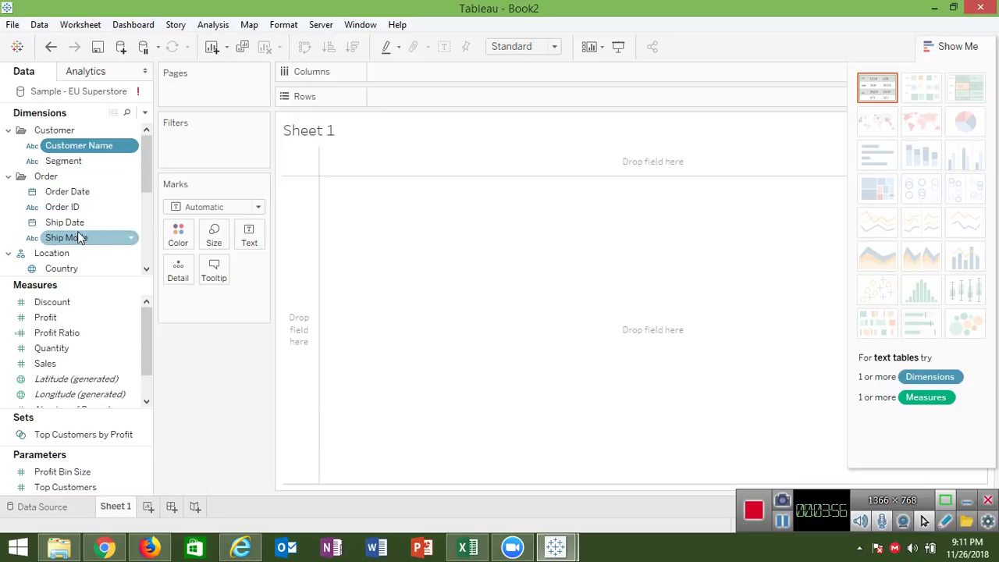
left_click(146, 269)
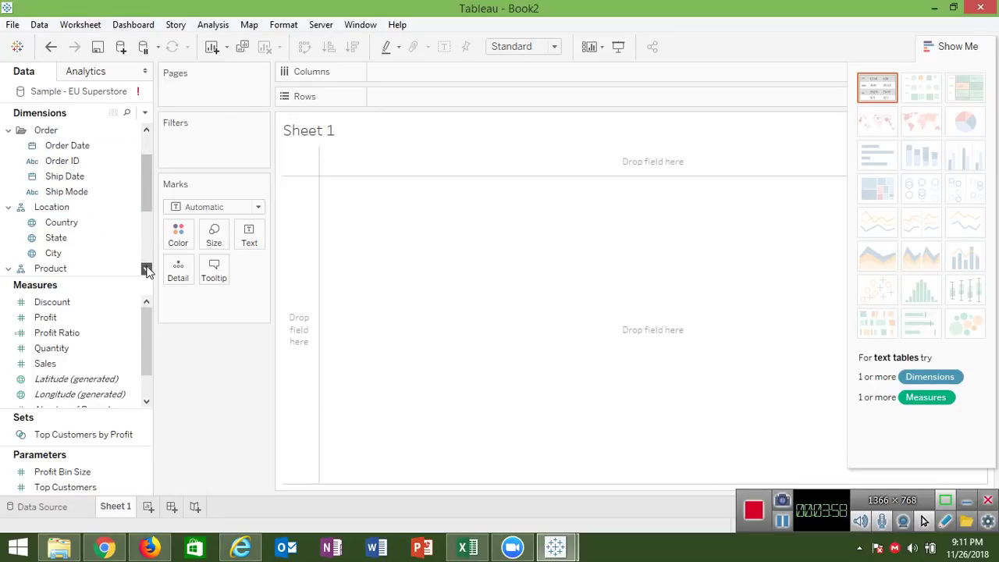
left_click(146, 268)
left_click(147, 270)
left_click(147, 269)
left_click(147, 269)
left_click(147, 269)
left_click(147, 270)
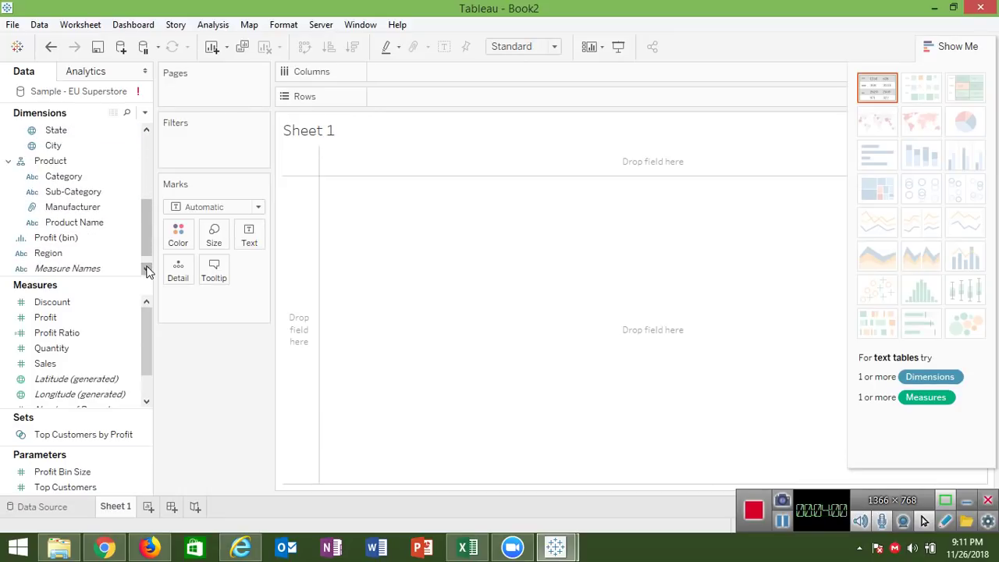
left_click(147, 270)
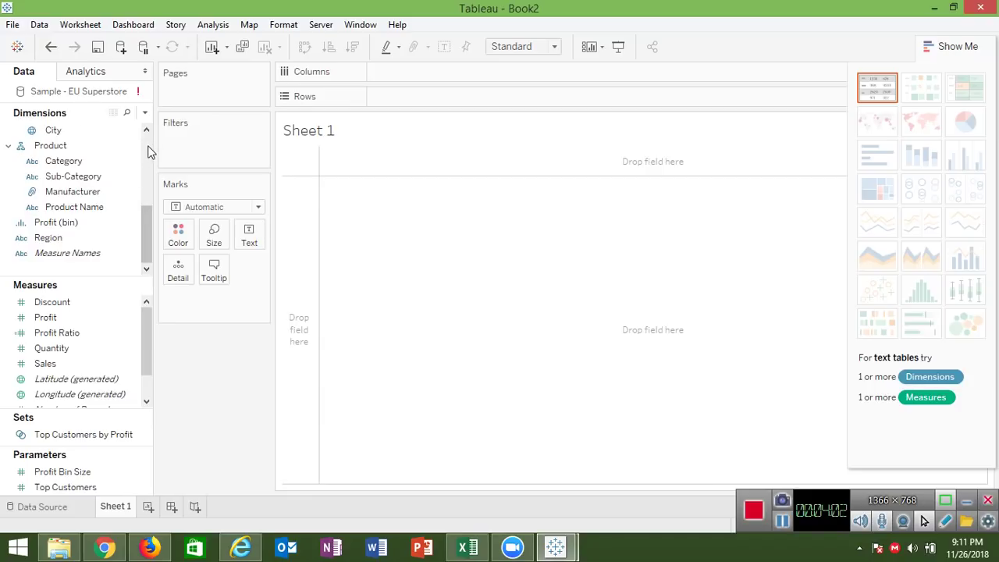
left_click(150, 151)
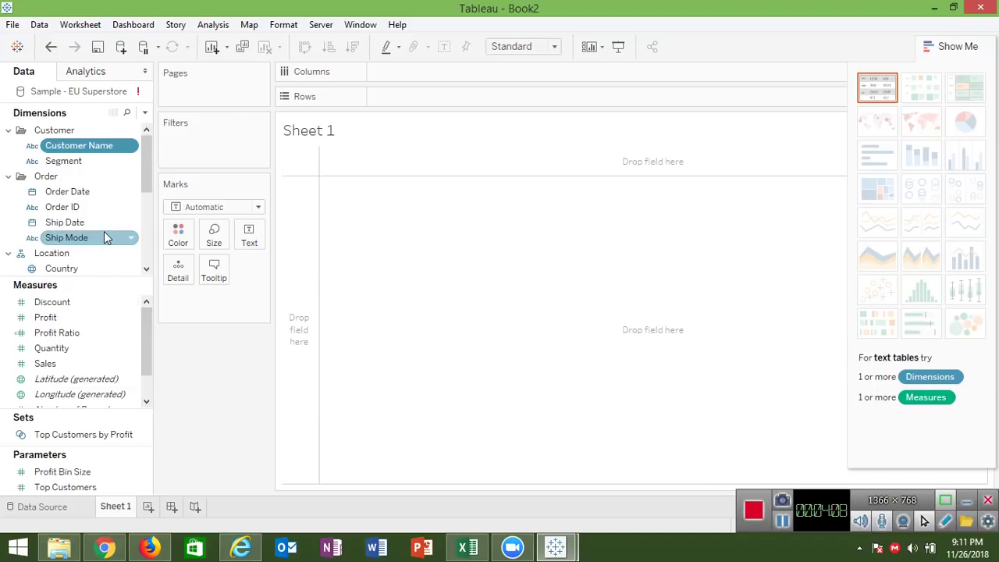
- Try to add the Customer Name dimension to the Sheet 1 view and choose to edit the connection information
left_click(79, 163, "ctrl")
left_click(101, 147)
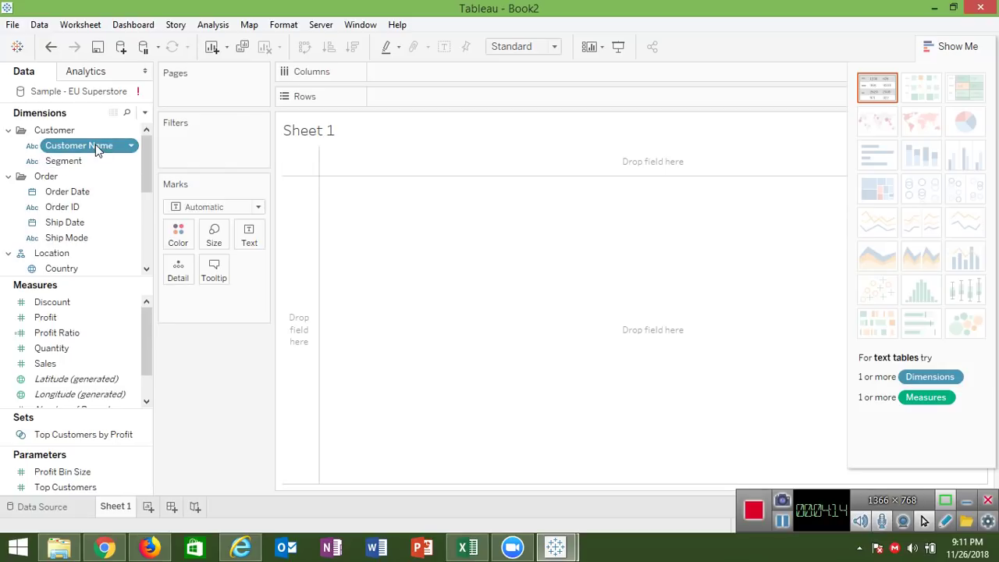
left_click_drag(97, 150, 303, 204)
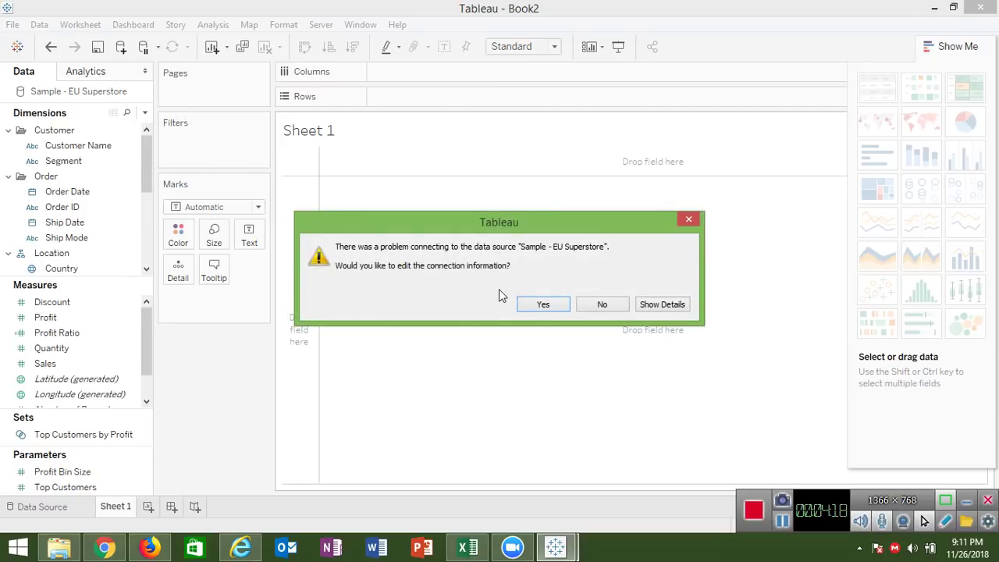
left_click(536, 304)
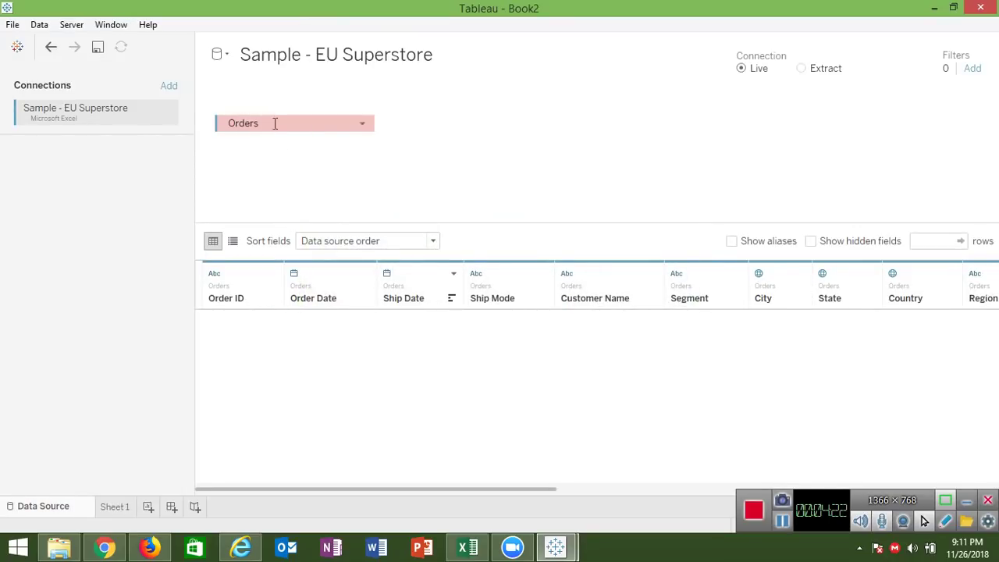
- Close the Book2 workbook without saving its changes and switch to Tableau's Book1 Connect page
left_click(981, 7)
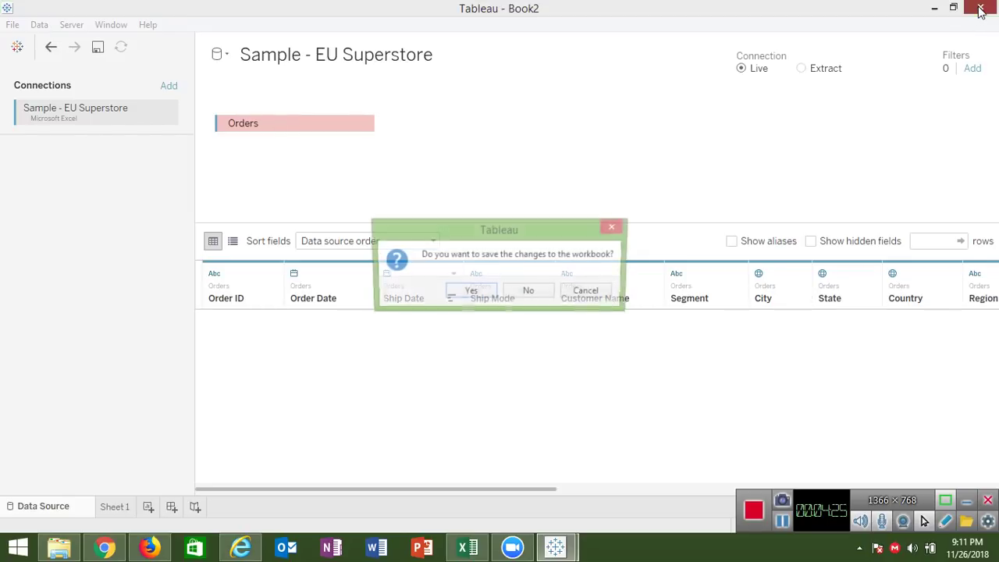
left_click(528, 292)
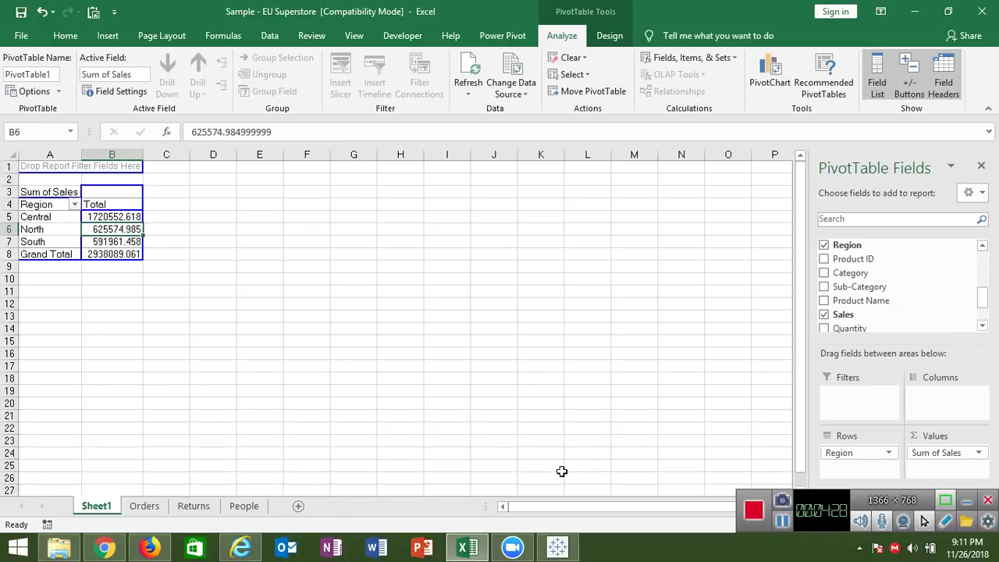
left_click(557, 546)
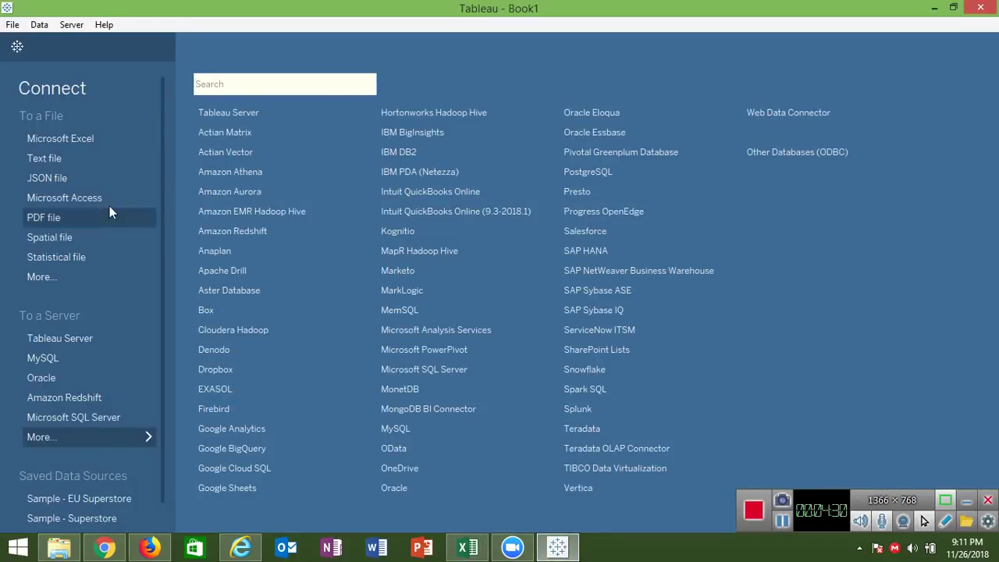
- Start a Microsoft Excel file connection and browse to the My Tableau Repository folder in Documents
left_click(64, 143)
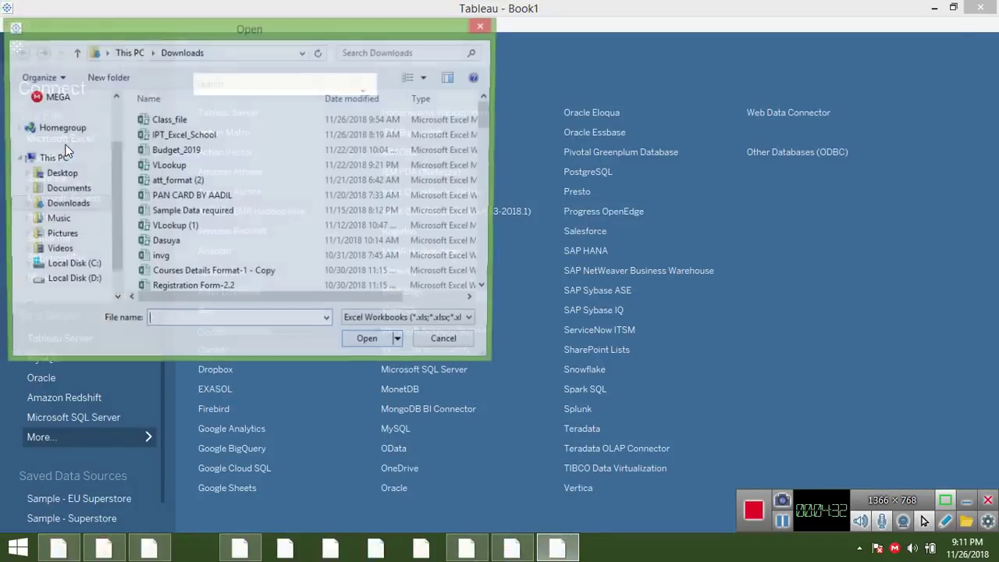
left_click(56, 205)
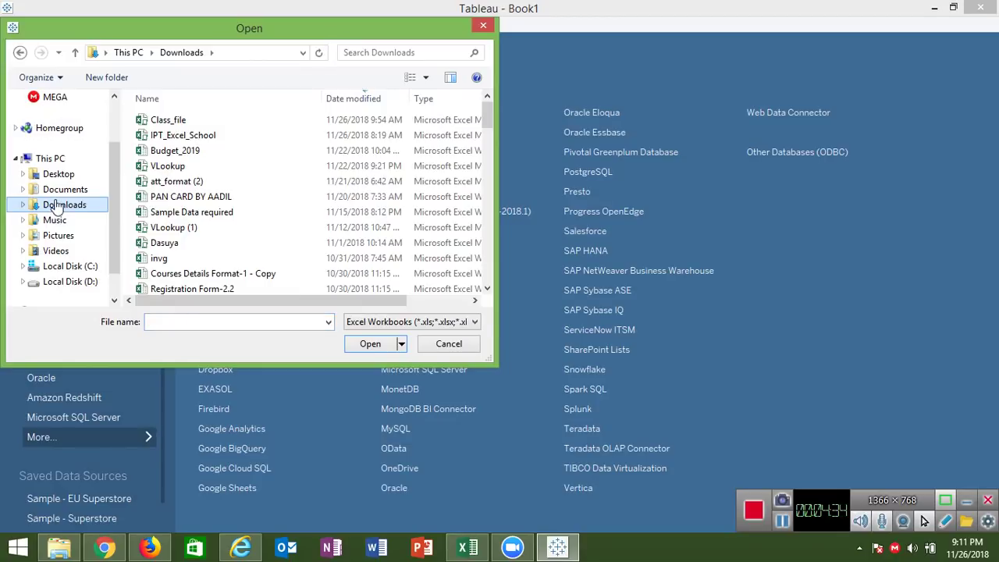
left_click(57, 204)
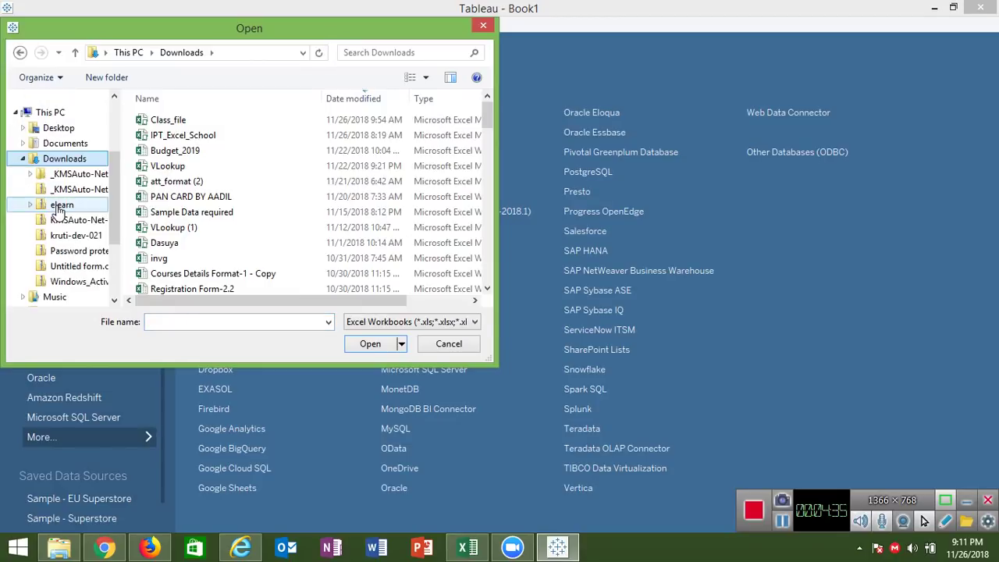
left_click(63, 143)
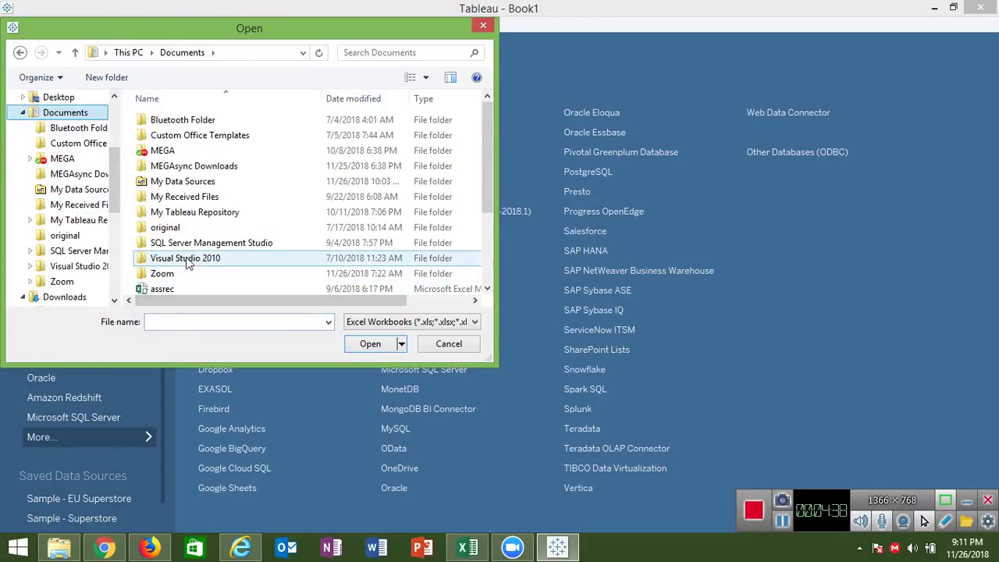
left_click(204, 200)
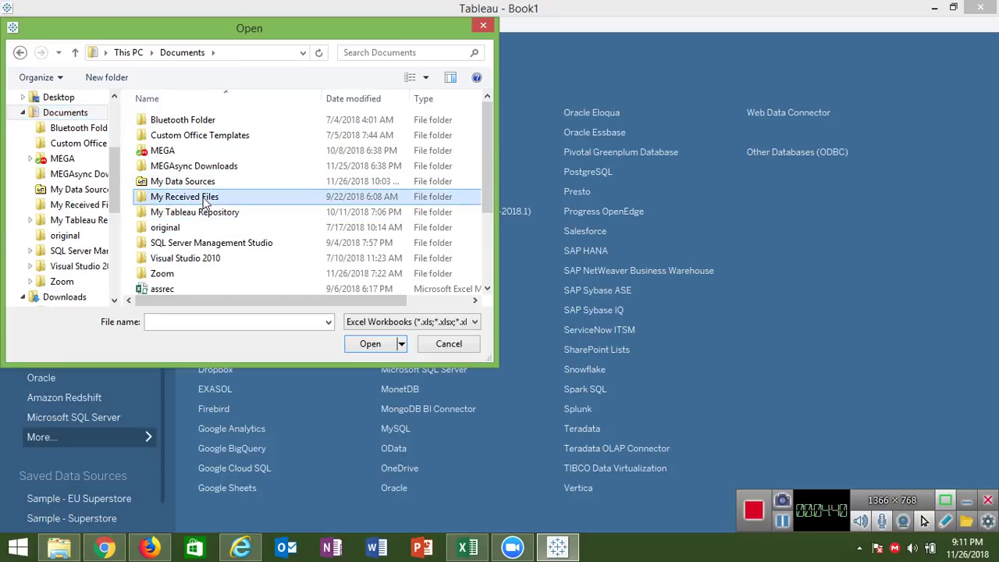
left_click(207, 216)
double_click(207, 216)
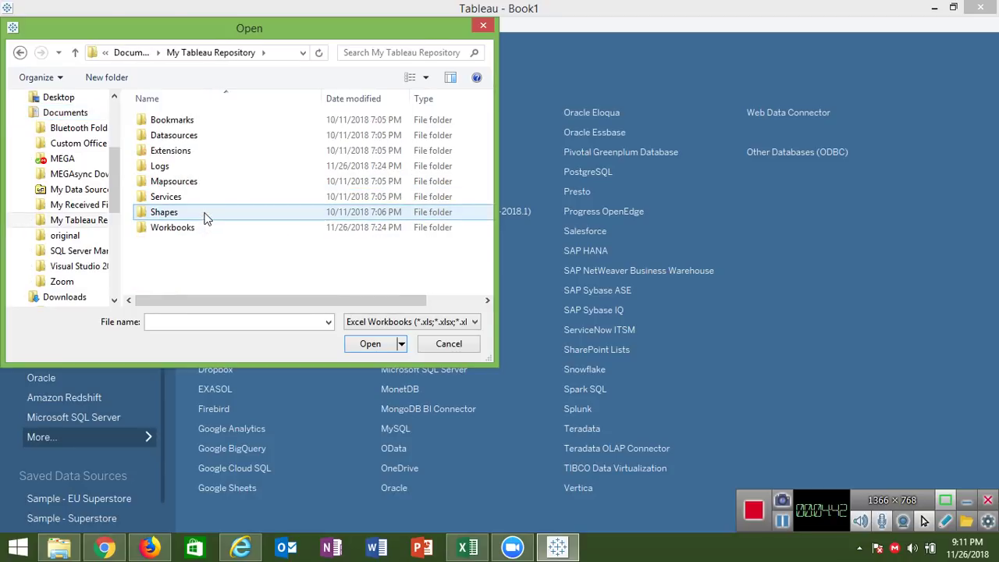
- Connect to the Sample - EU Superstore Excel workbook in the Datasources, 2018.2, en_US-EU folder
double_click(201, 139)
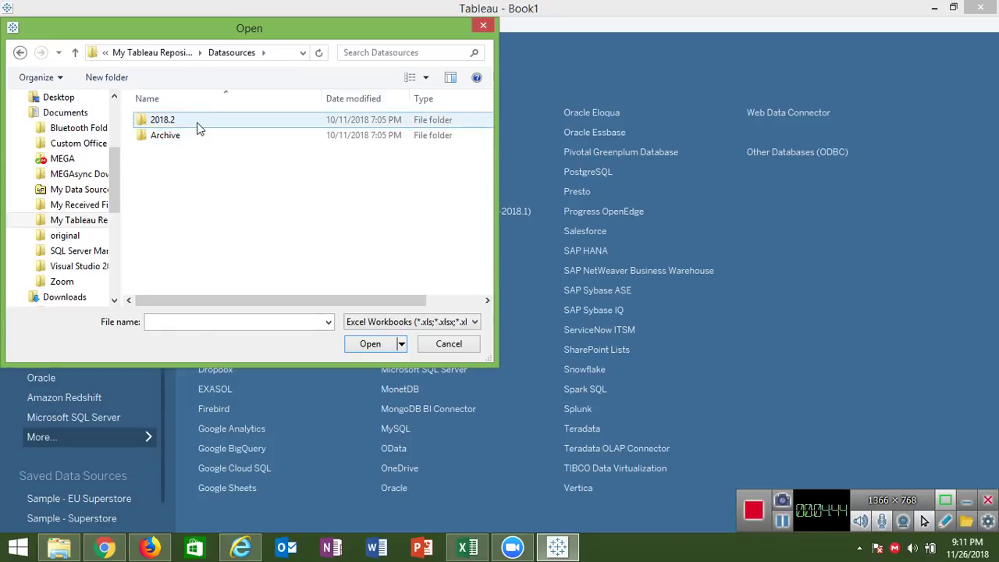
double_click(196, 123)
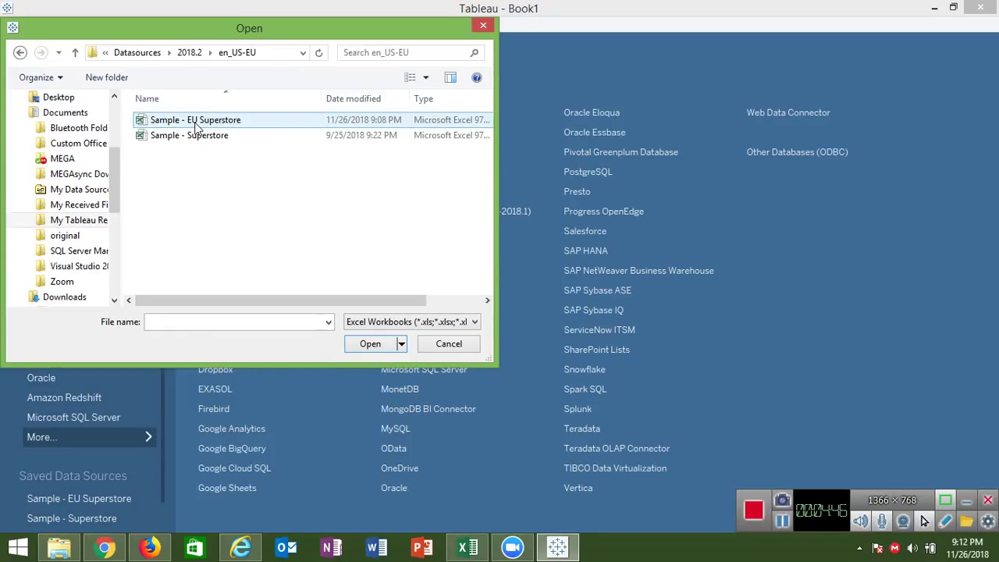
left_click(195, 123)
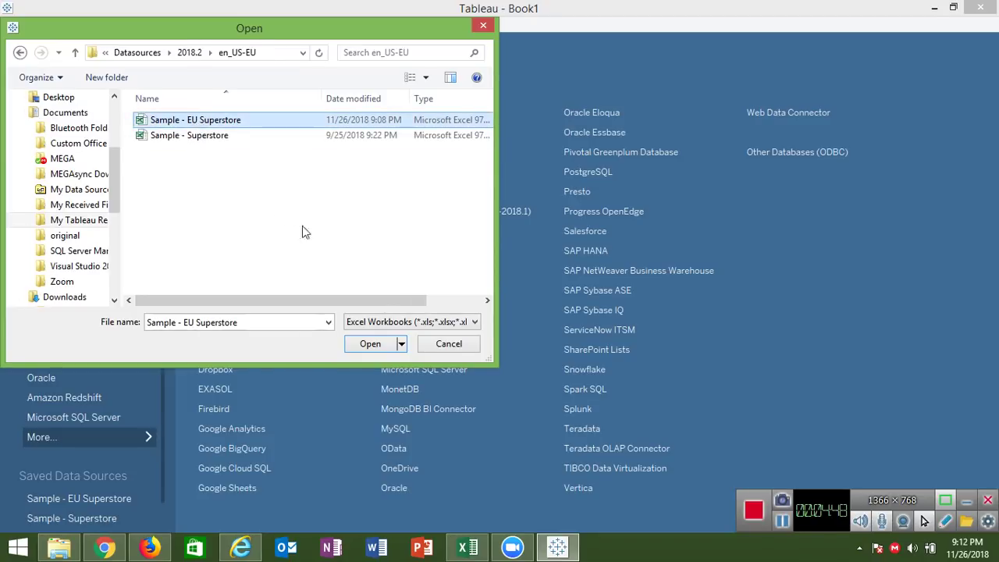
left_click(372, 345)
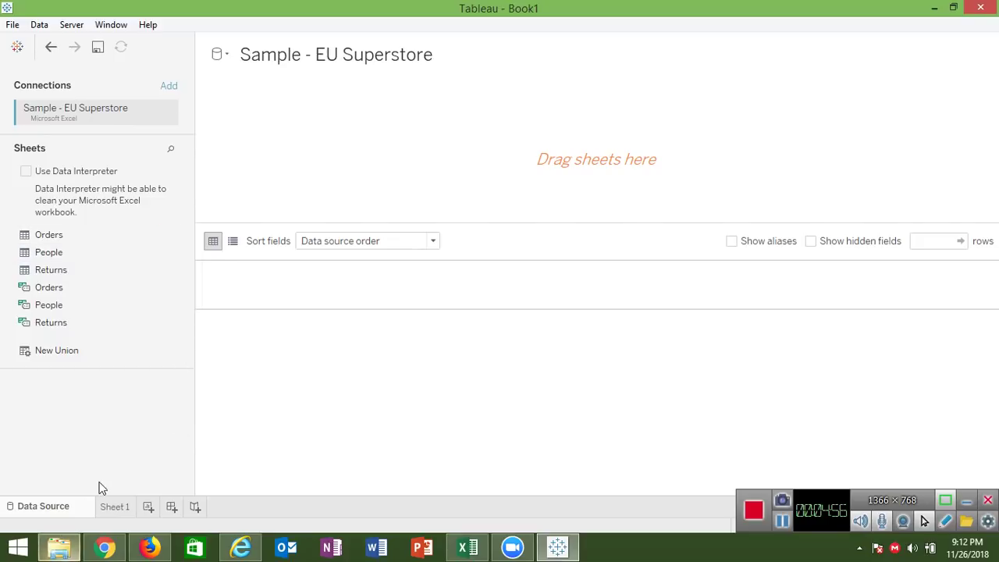
- Add the Orders sheet to the data source and open the Sheet 1 worksheet
double_click(44, 239)
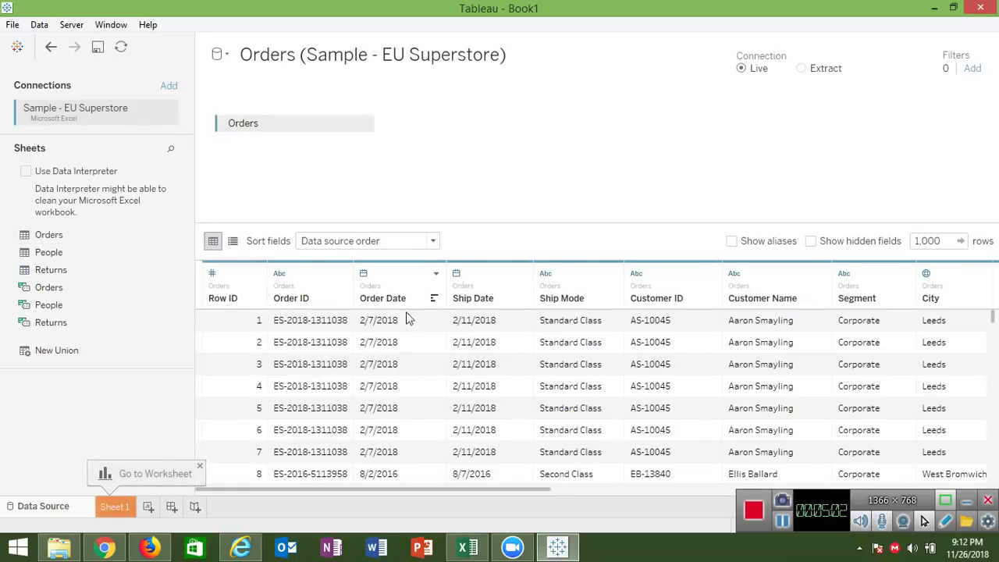
left_click(115, 506)
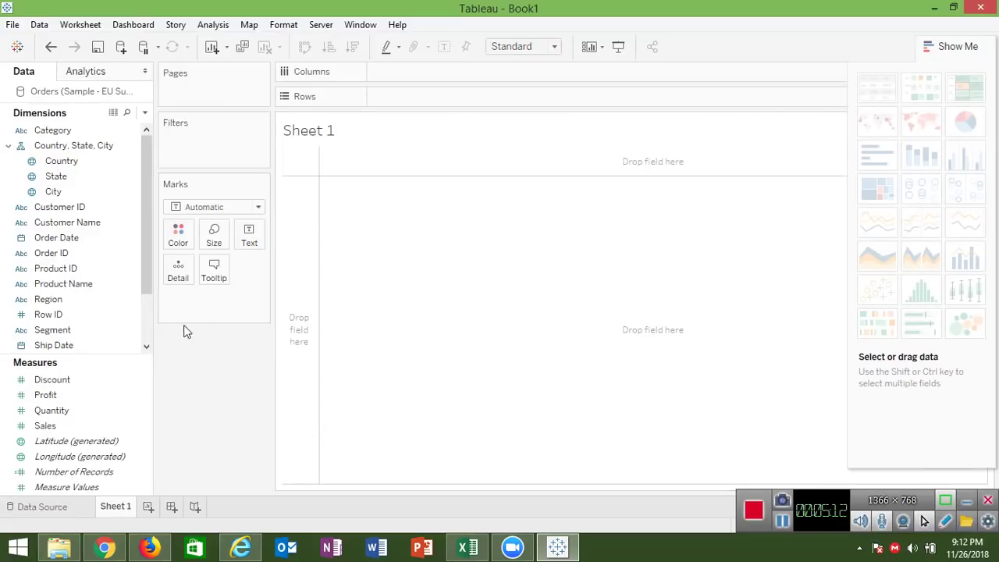
- Examine how the Orders fields are divided into Dimensions and Measures, including Discount, Order ID, City, Category and Country
left_click_drag(148, 285, 148, 281)
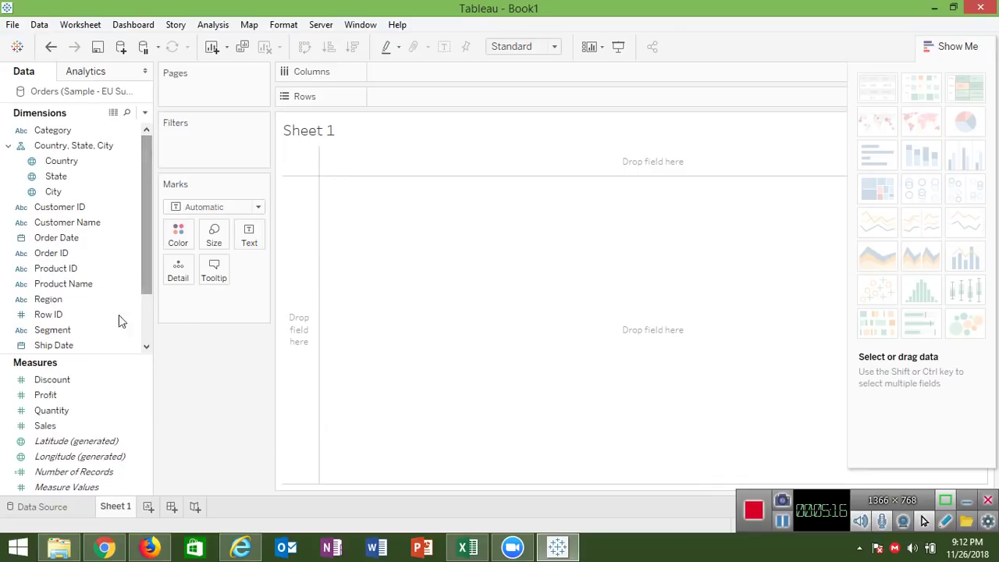
left_click(95, 382)
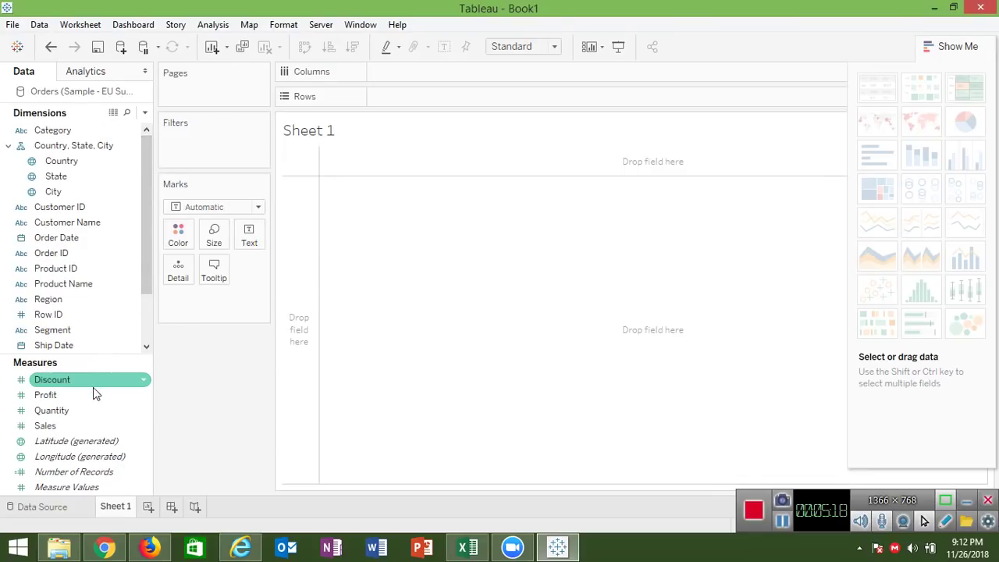
left_click(118, 255)
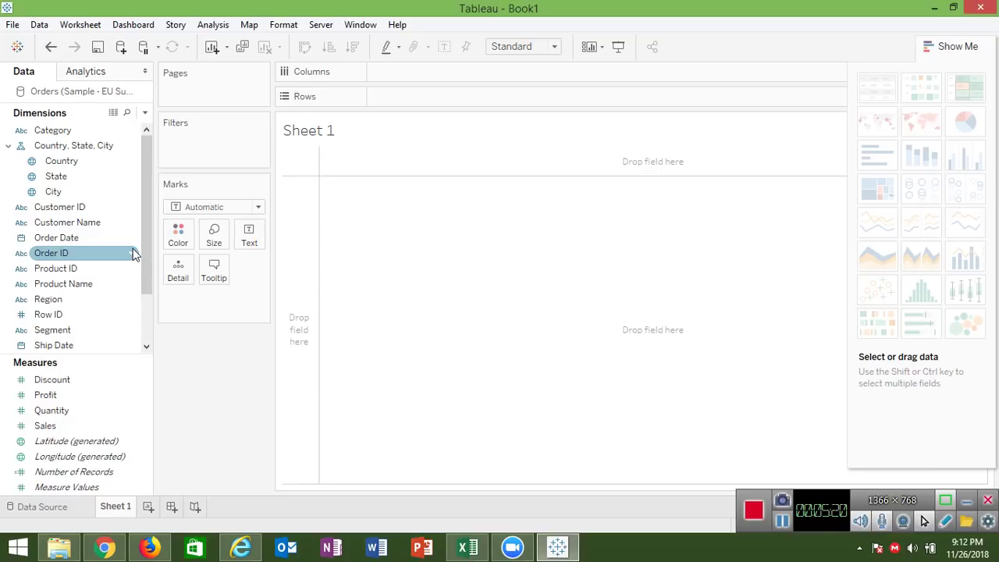
left_click(133, 194)
left_click(149, 218)
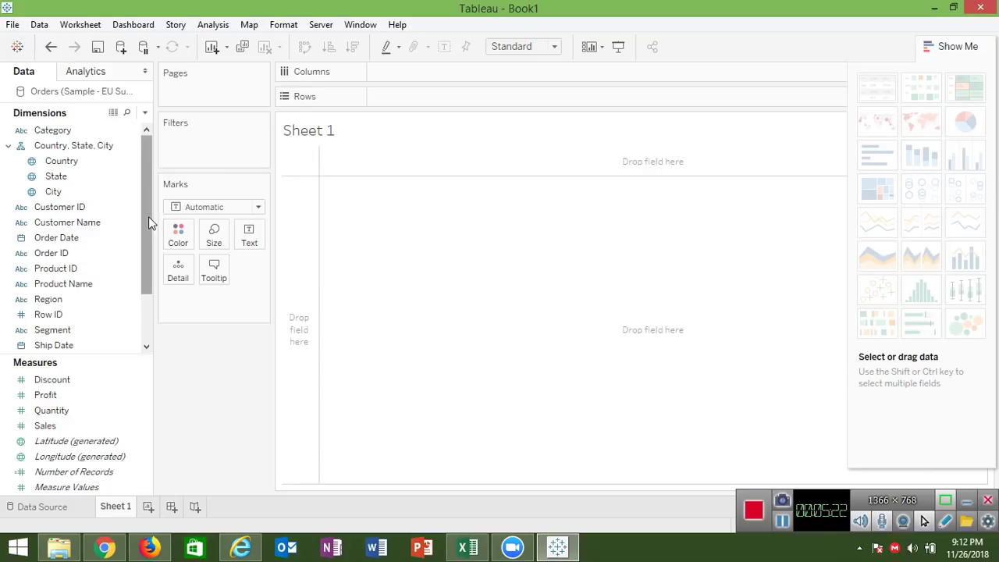
left_click(139, 192)
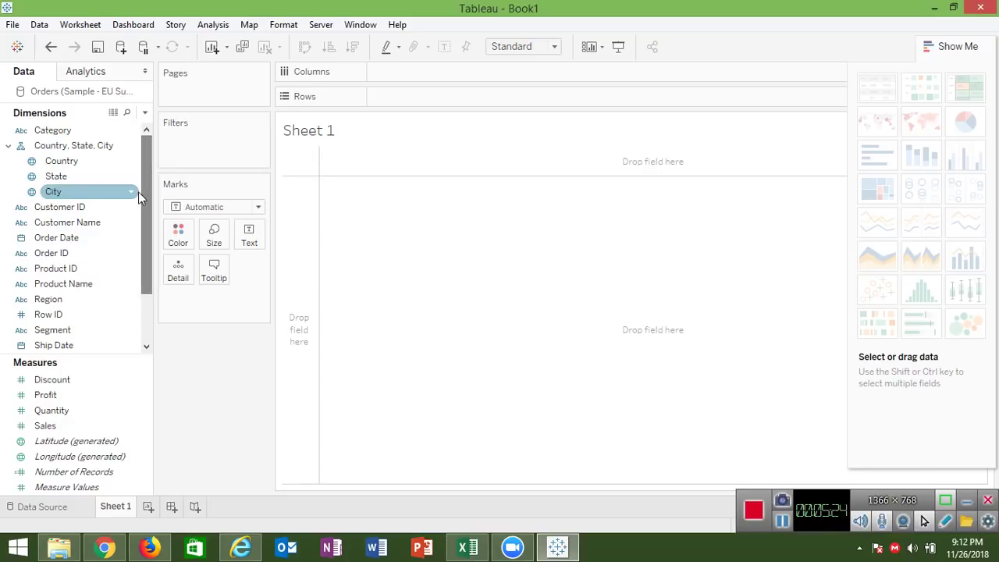
left_click(97, 132)
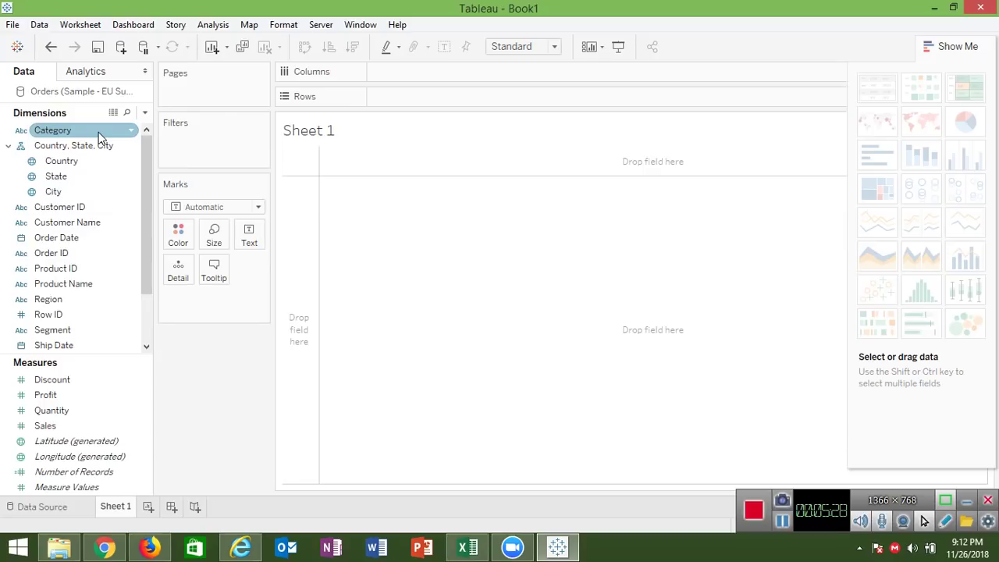
left_click(88, 178)
left_click(88, 163)
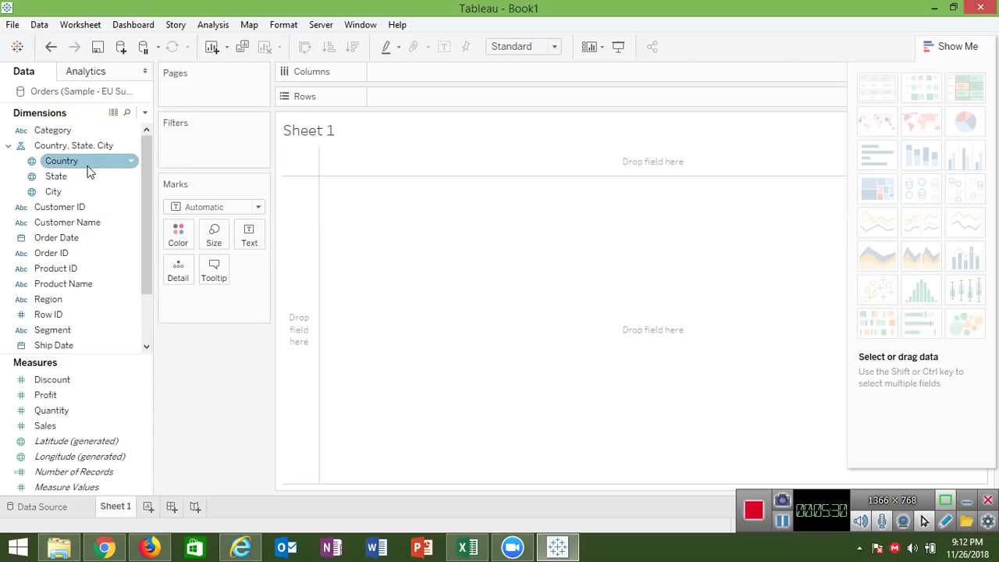
- Examine the Country, State and City levels of the geographic hierarchy in the dimensions
left_click(86, 178)
left_click(83, 194)
left_click(86, 178)
left_click(92, 160)
left_click(93, 150)
left_click(89, 178)
left_click(84, 193)
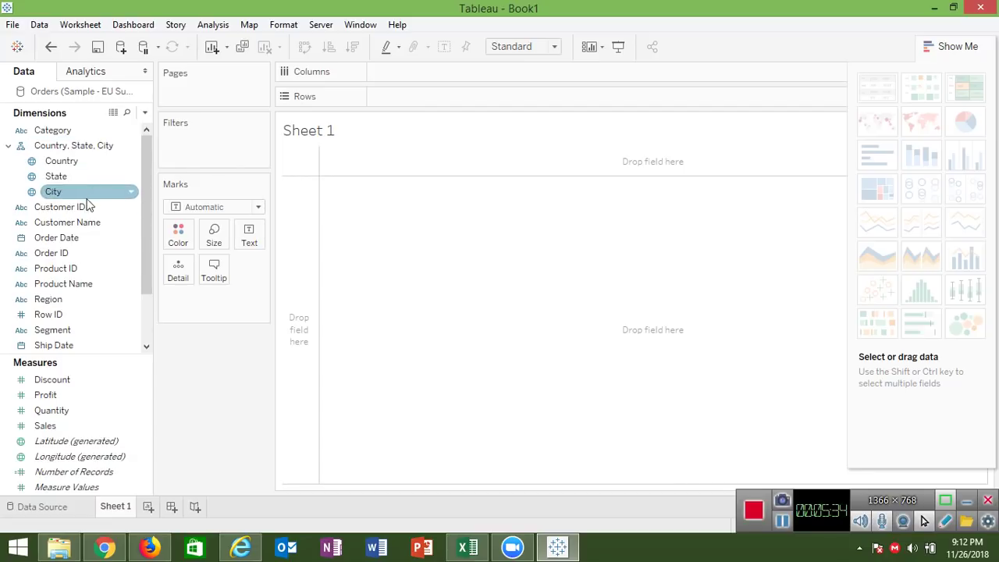
- Build a text table on Sheet 1 with Region as rows and the sum of Sales as the values
left_click(69, 269)
left_click(63, 299)
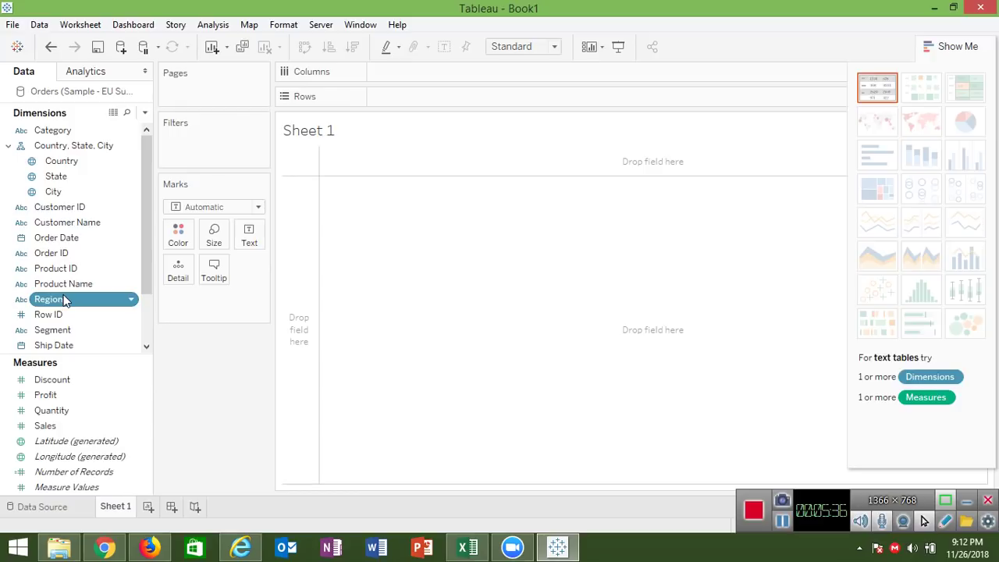
left_click_drag(65, 299, 316, 409)
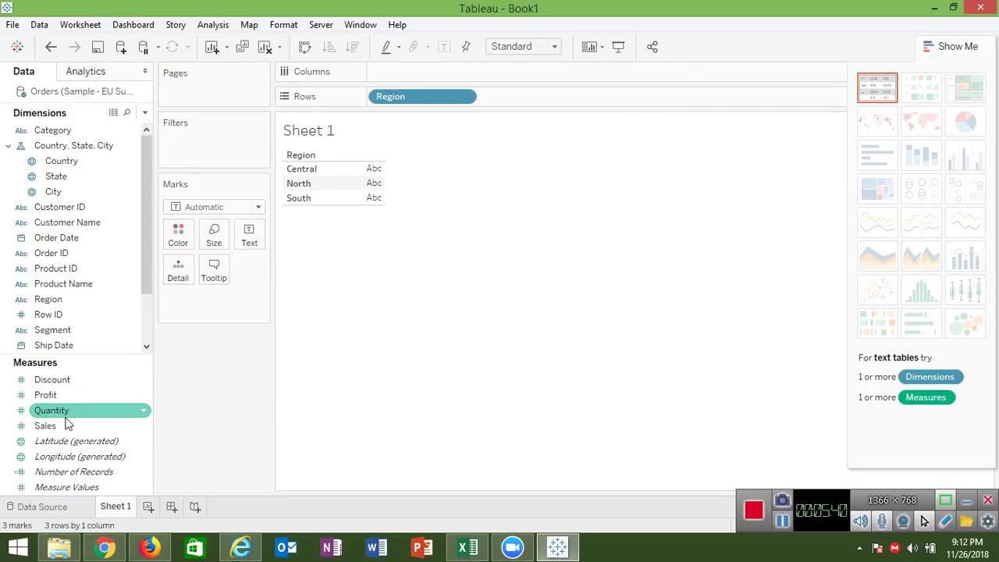
left_click_drag(66, 428, 377, 189)
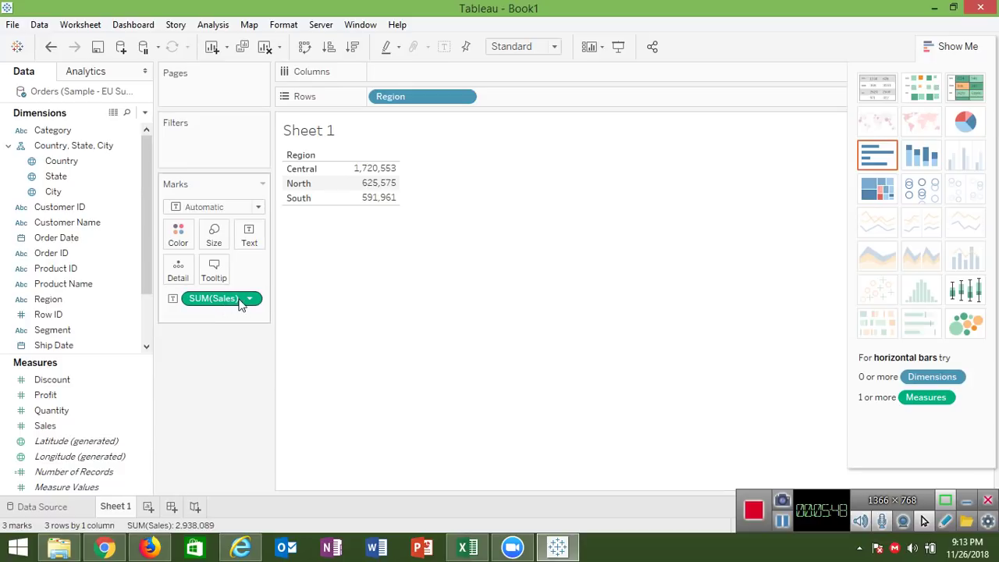
left_click(250, 300)
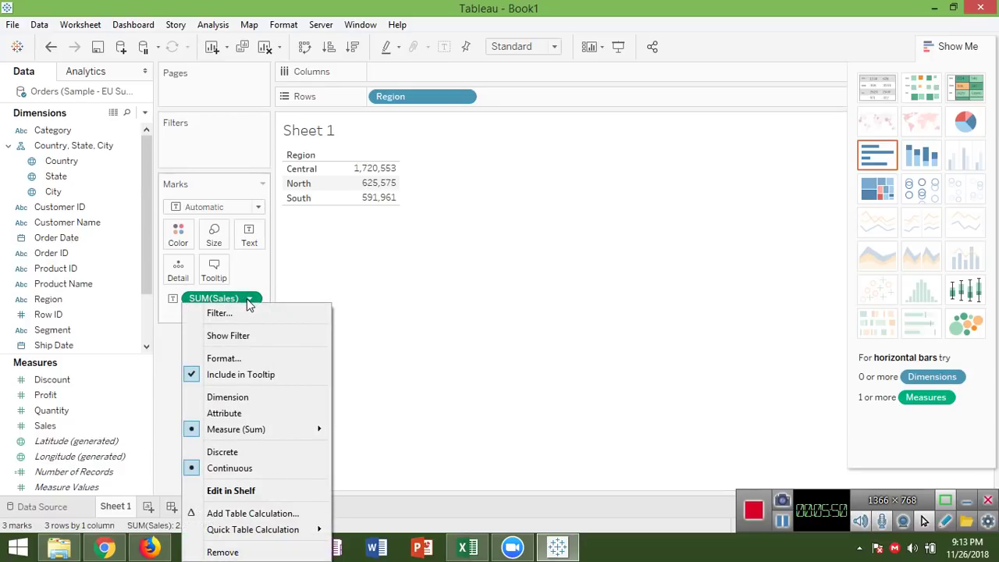
left_click(337, 245)
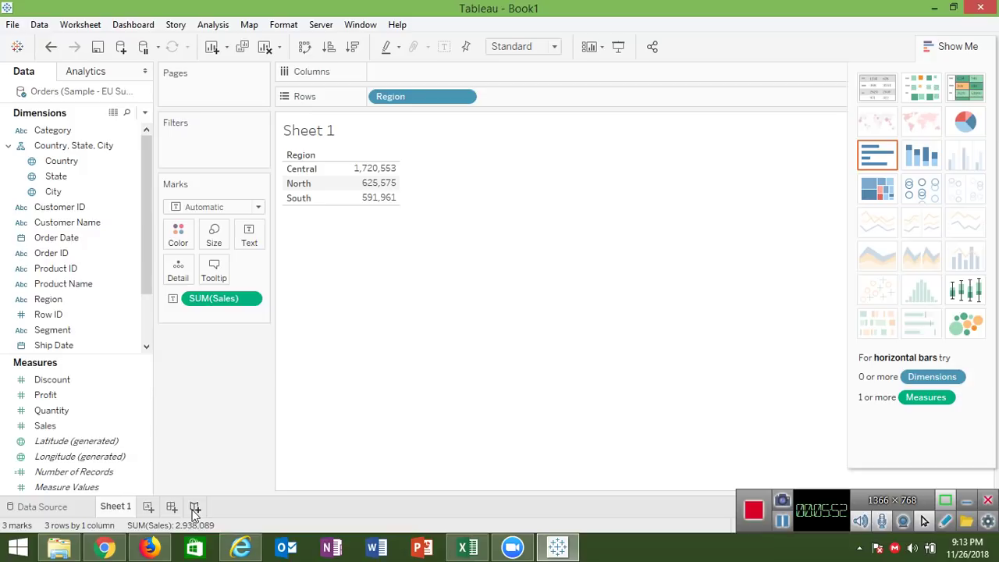
- Switch to Excel to compare its PivotTable of Sales by Region with the Tableau table, and return to Tableau
left_click(467, 549)
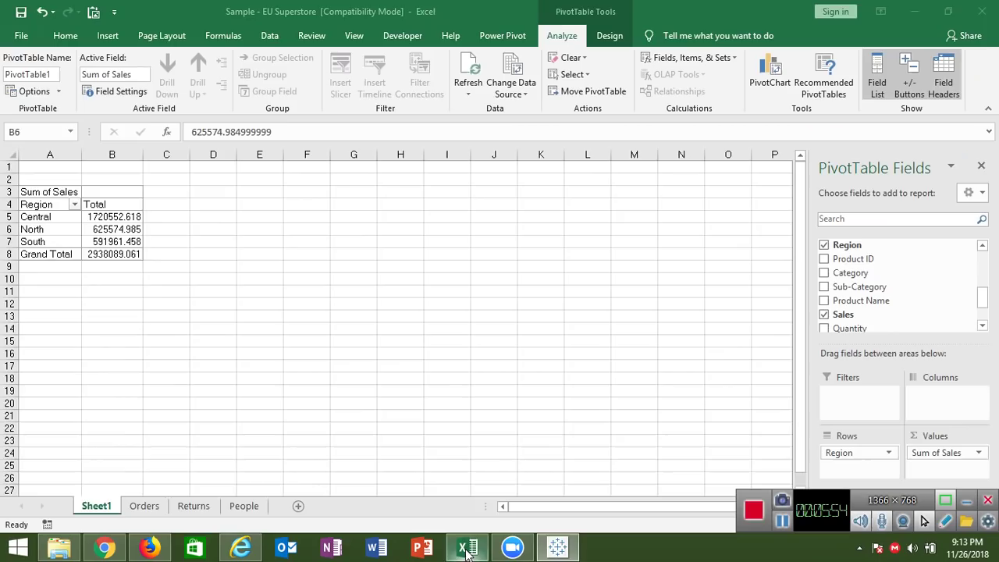
mouse_move(511, 549)
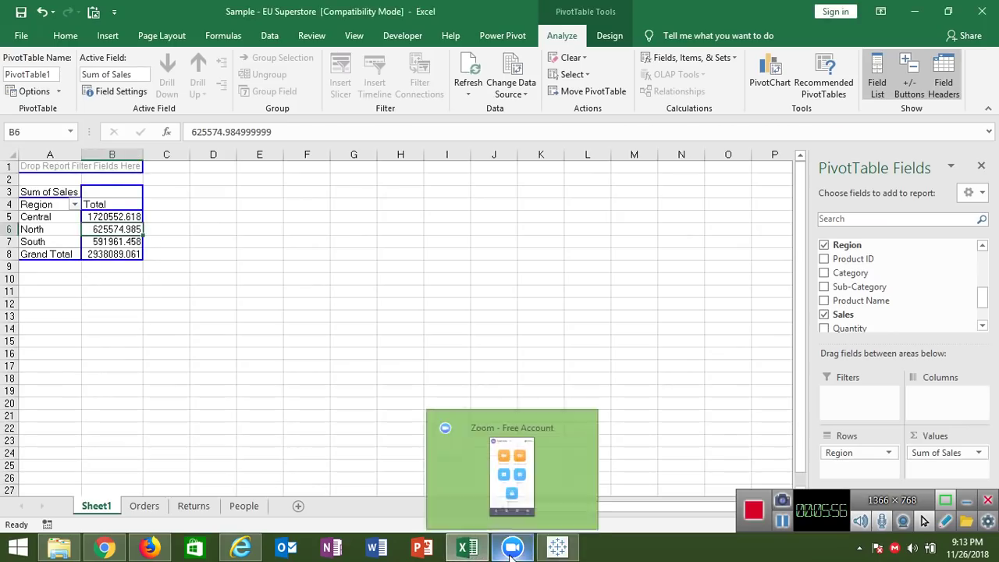
left_click(511, 548)
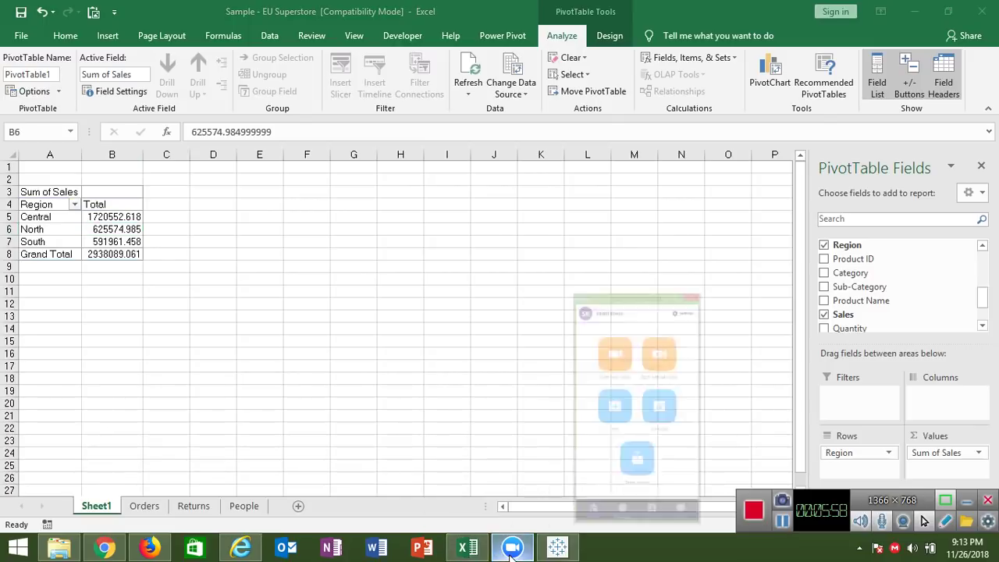
left_click(559, 552)
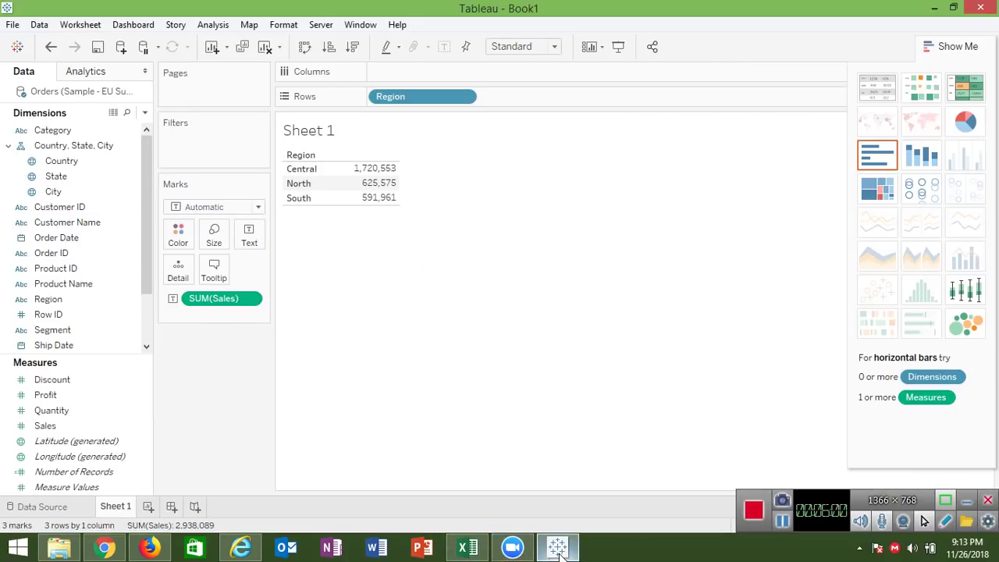
- Switch to Excel and insert a Clustered Column PivotChart from the PivotTable of Sales by Region
left_click(468, 549)
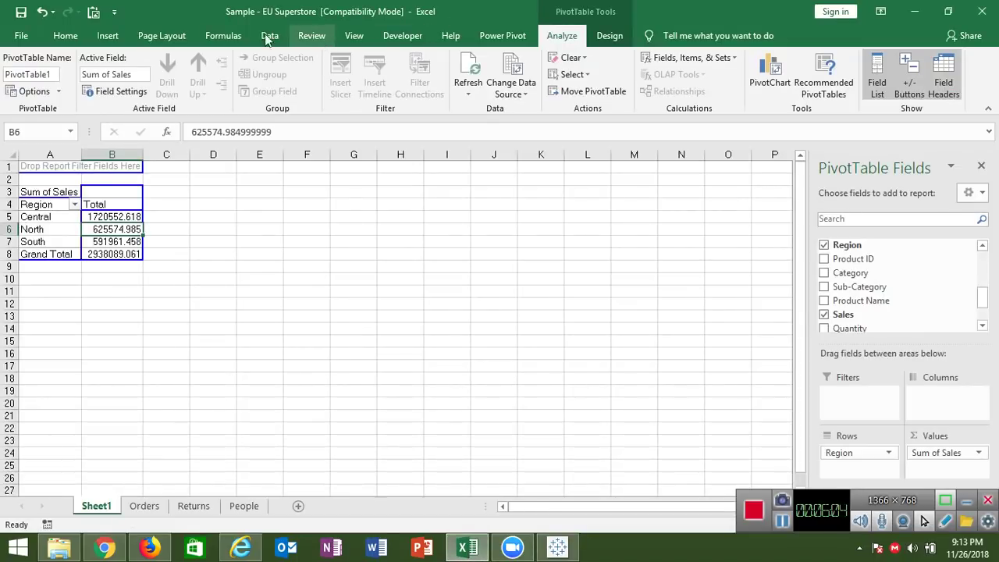
left_click(770, 78)
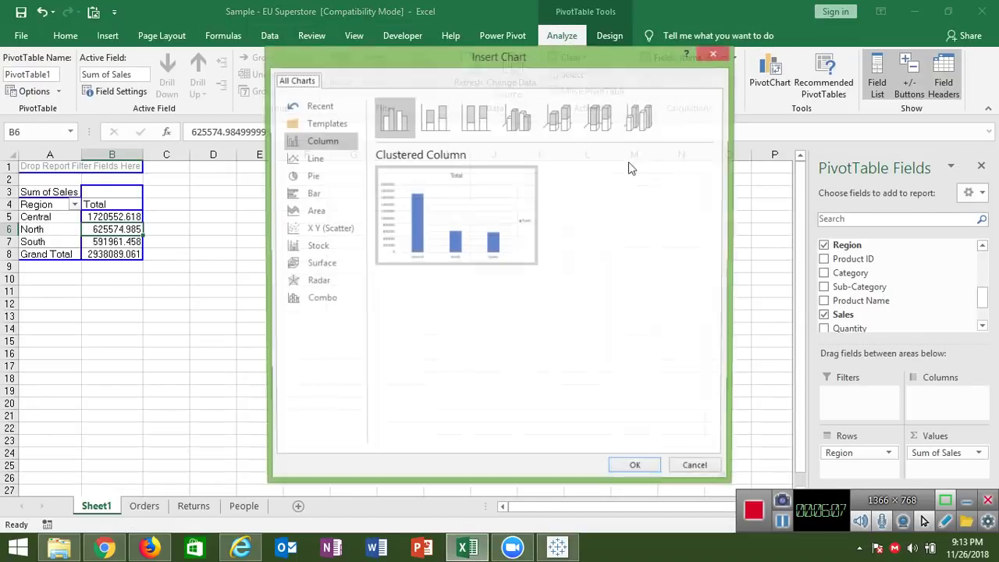
left_click(634, 469)
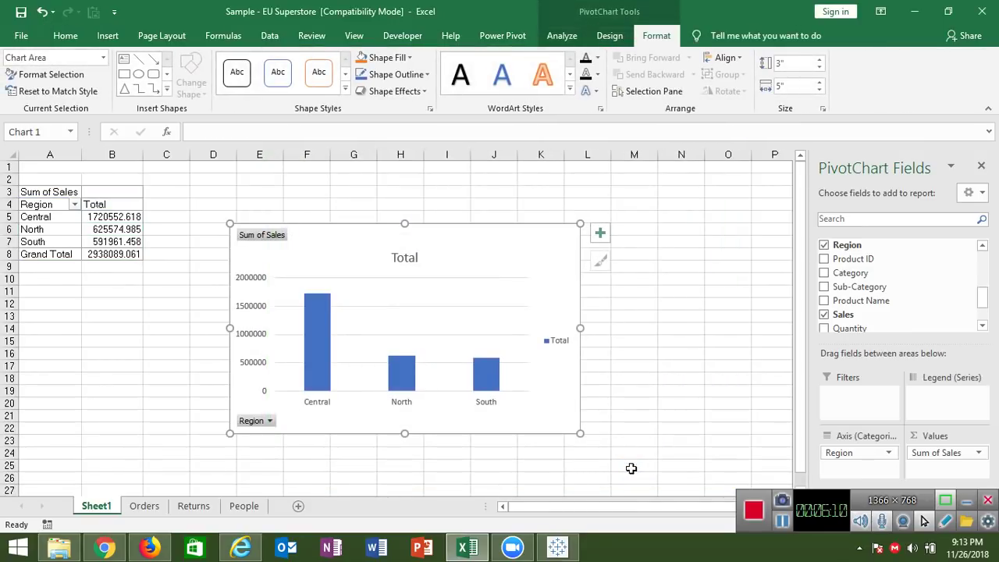
- Switch to Tableau and present Sales by Region as horizontal bars, trying stacked bars as an alternative
left_click(557, 547)
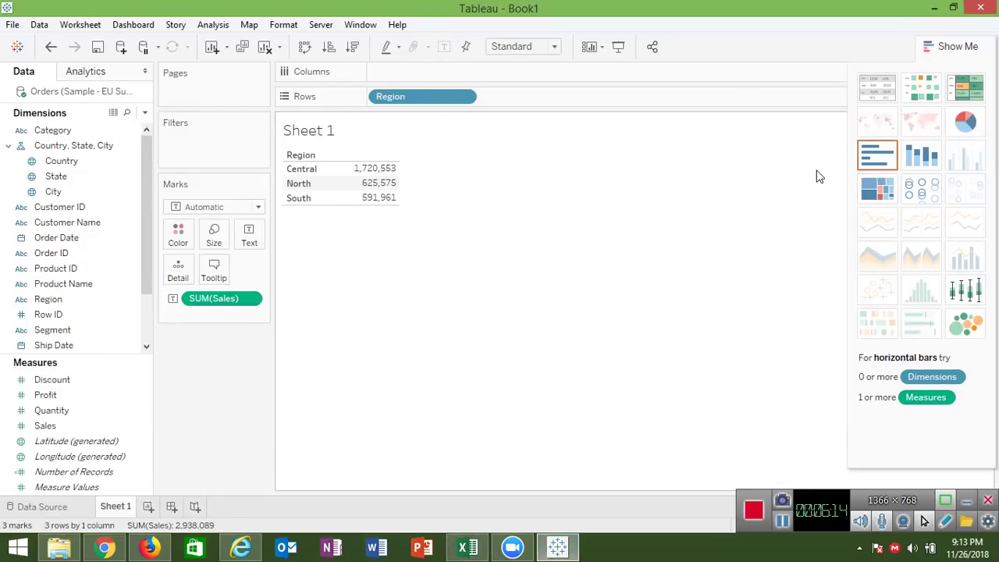
left_click(871, 164)
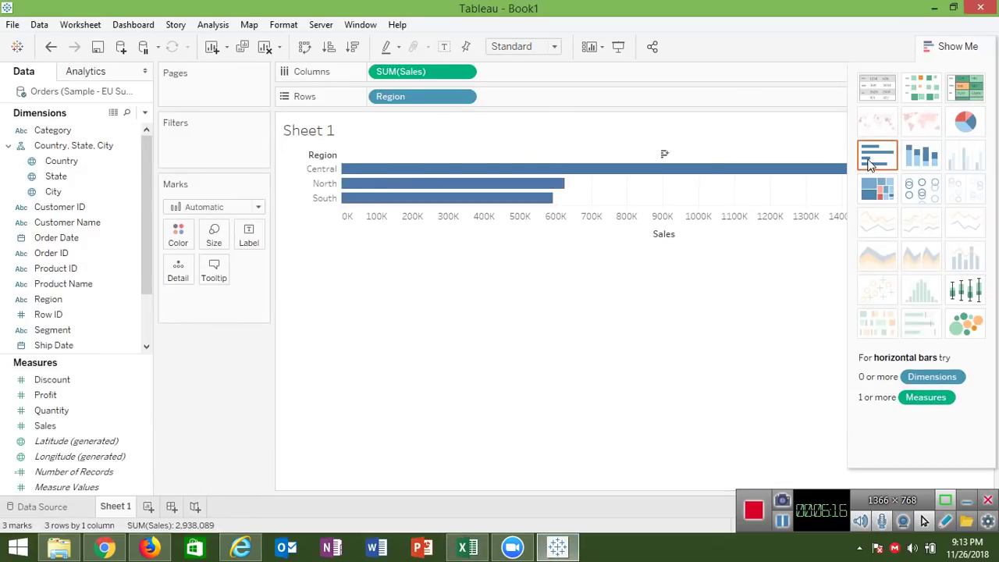
left_click(913, 156)
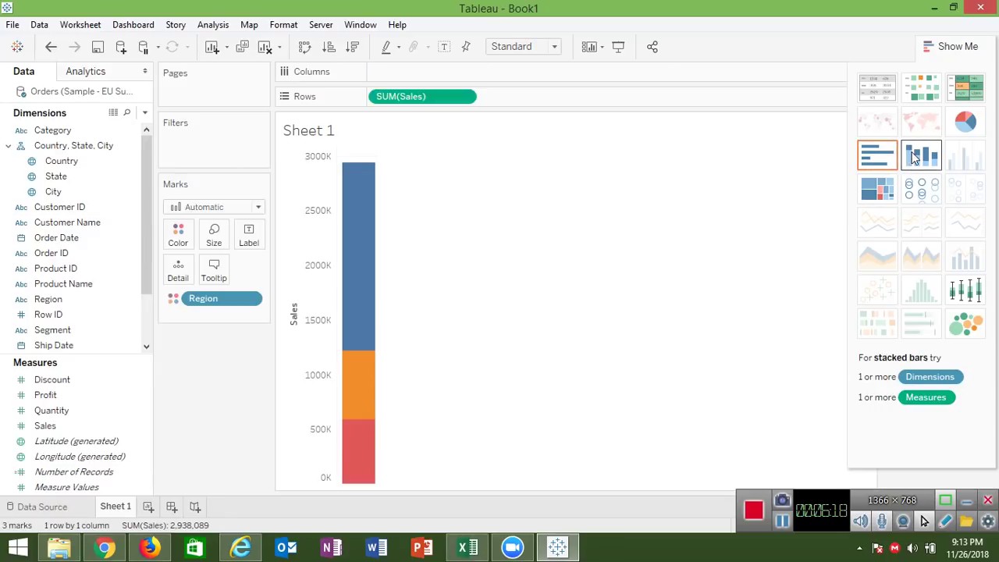
left_click(876, 160)
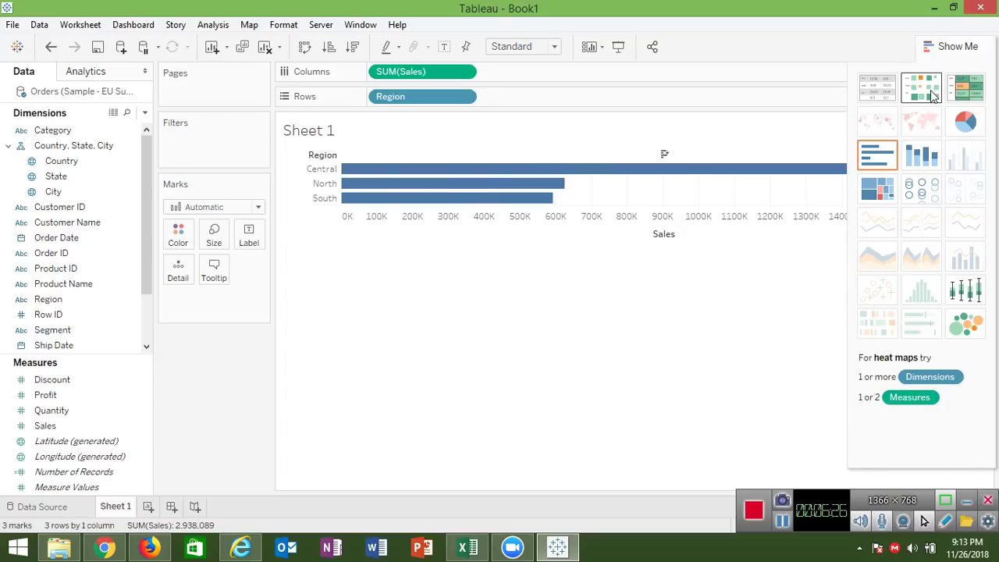
- Try Sales by Region as a pie chart, a treemap and stacked bars
left_click(964, 119)
left_click(965, 123)
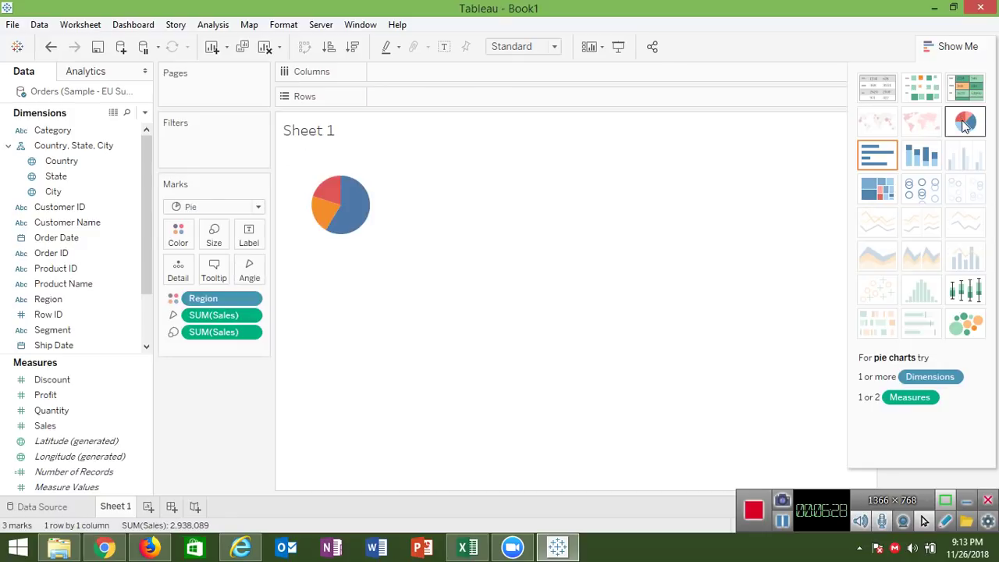
left_click(880, 187)
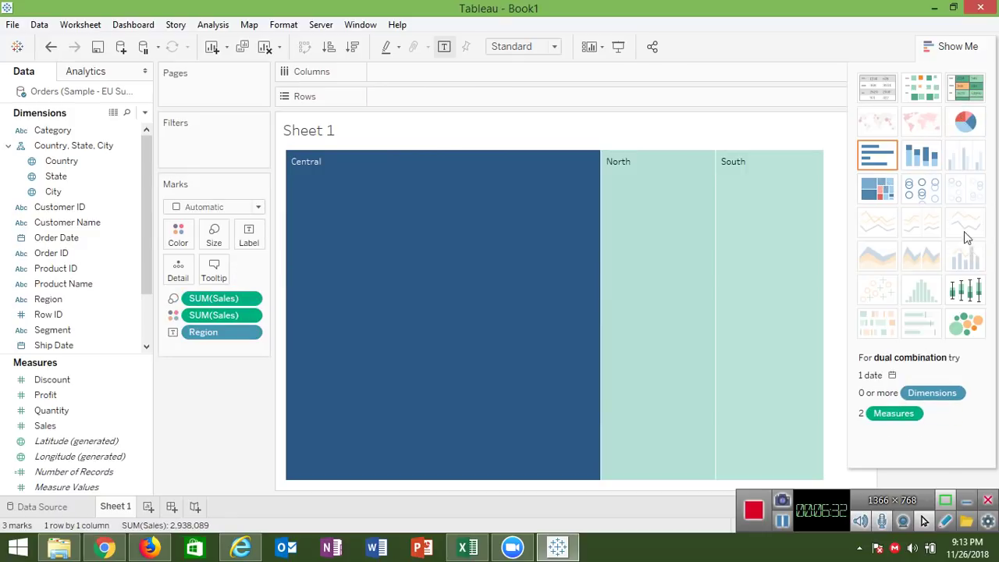
left_click(937, 161)
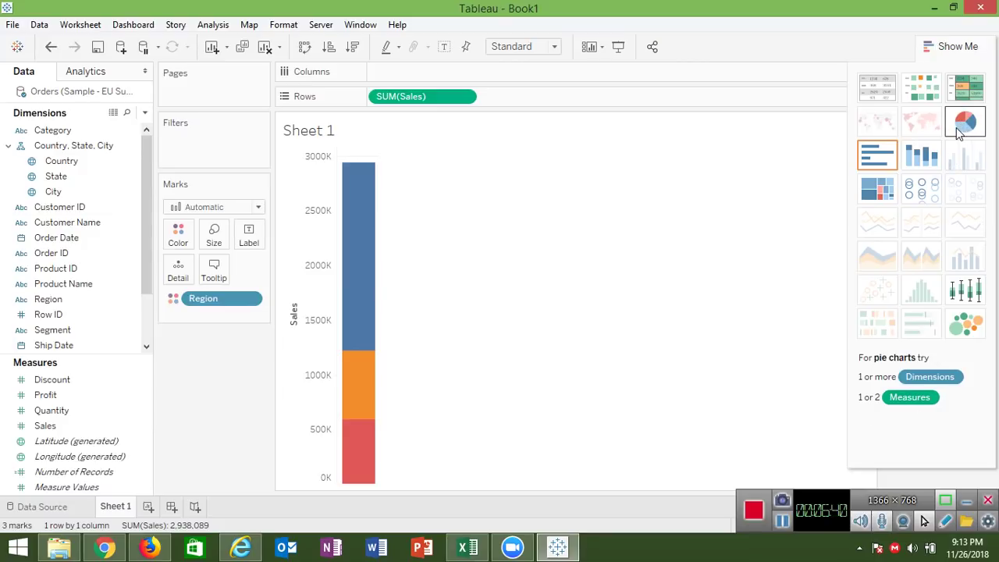
- Change the chart back to horizontal bars and select the Central region's bar
left_click(885, 161)
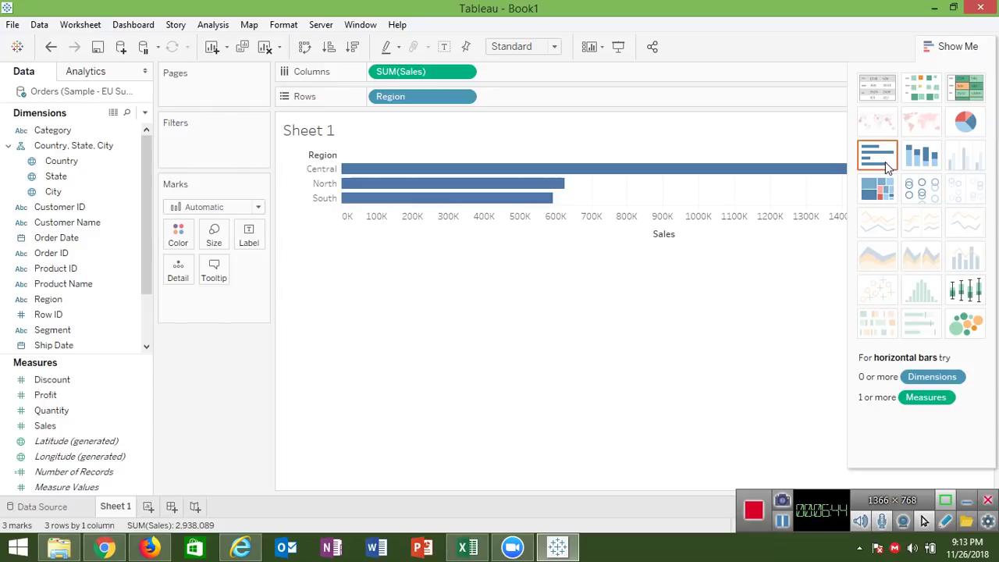
left_click(687, 217)
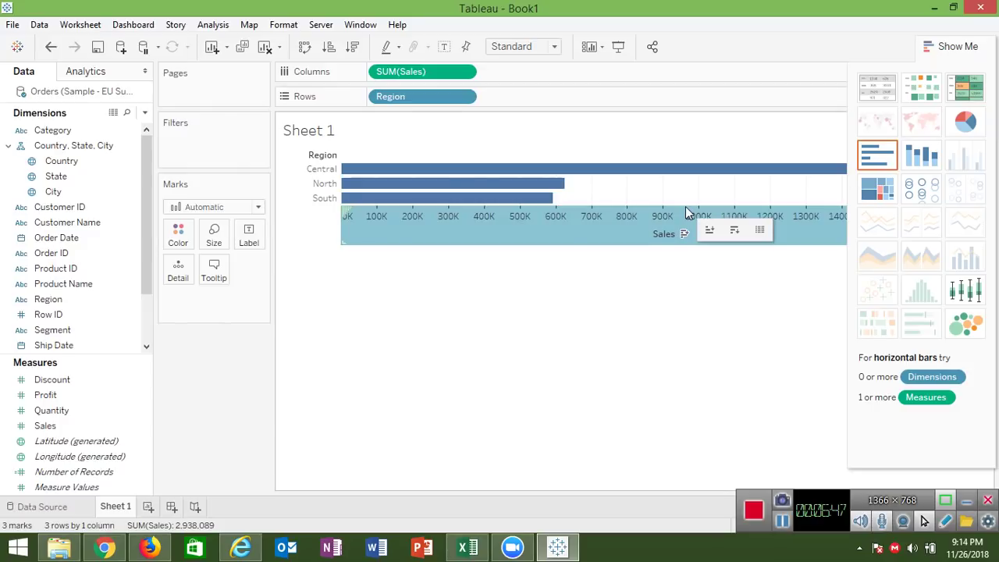
left_click(569, 171)
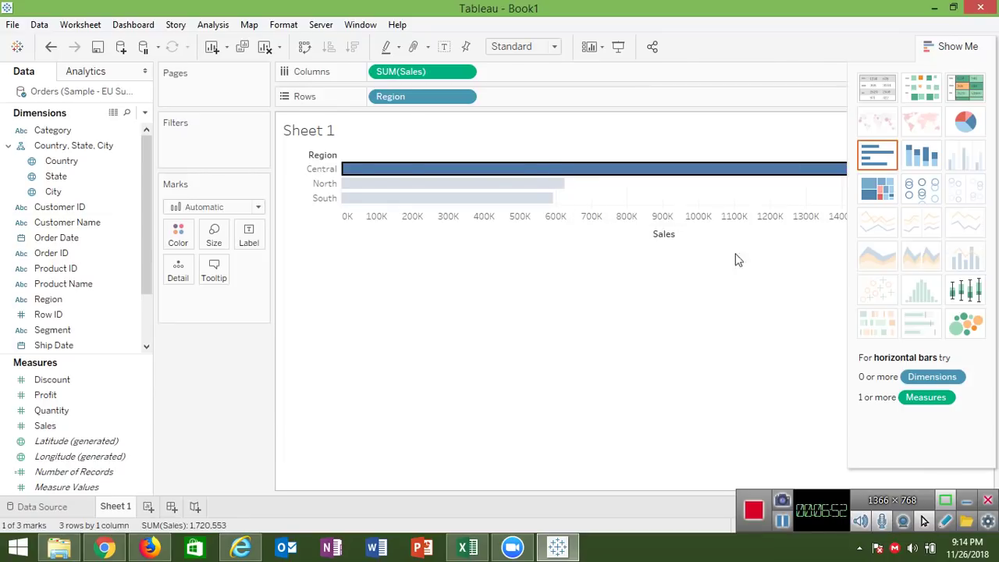
- Try the pie chart again and change the Sales by Region view to stacked bars
left_click(965, 125)
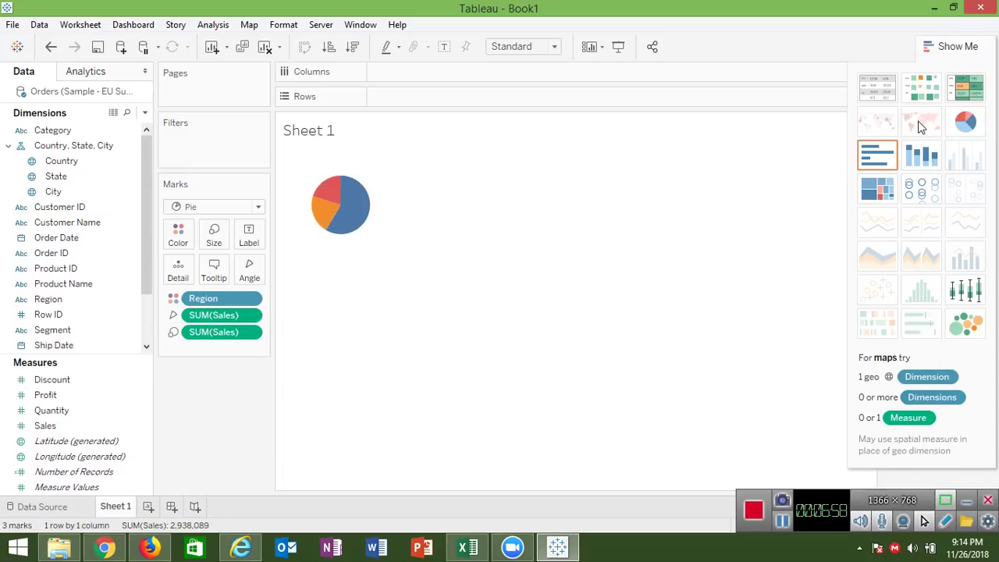
left_click(922, 155)
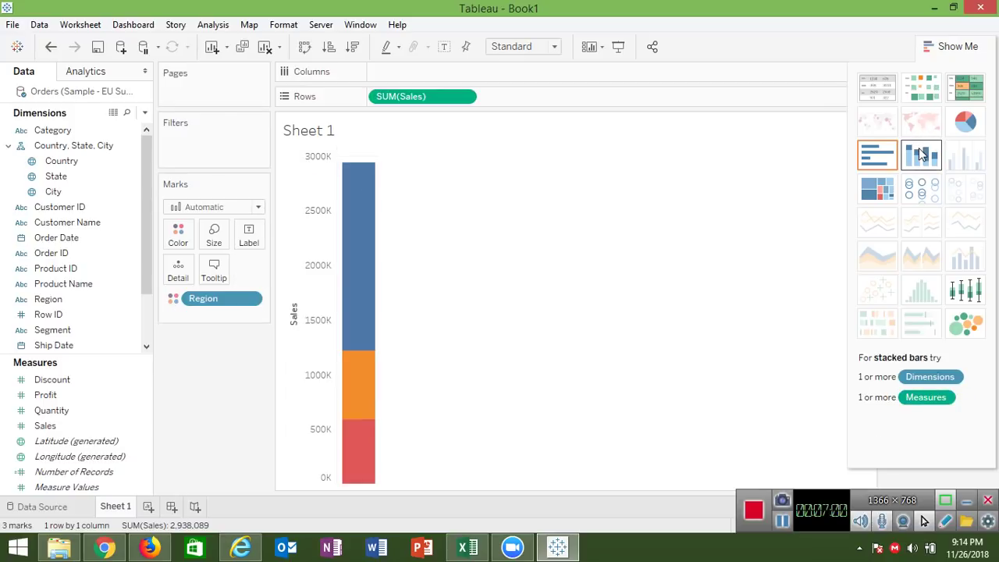